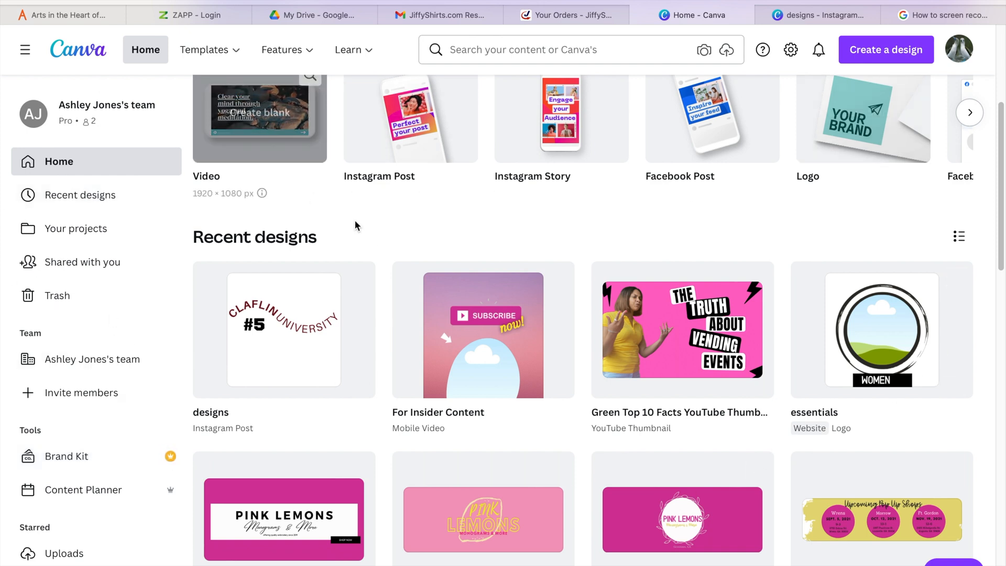
- Create a new Instagram Post design
click(886, 63)
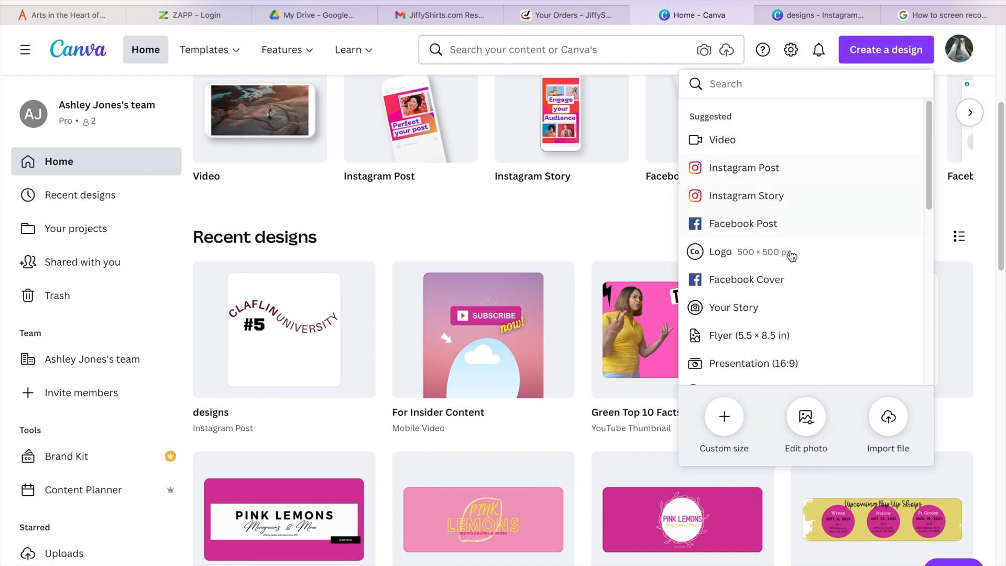
click(734, 170)
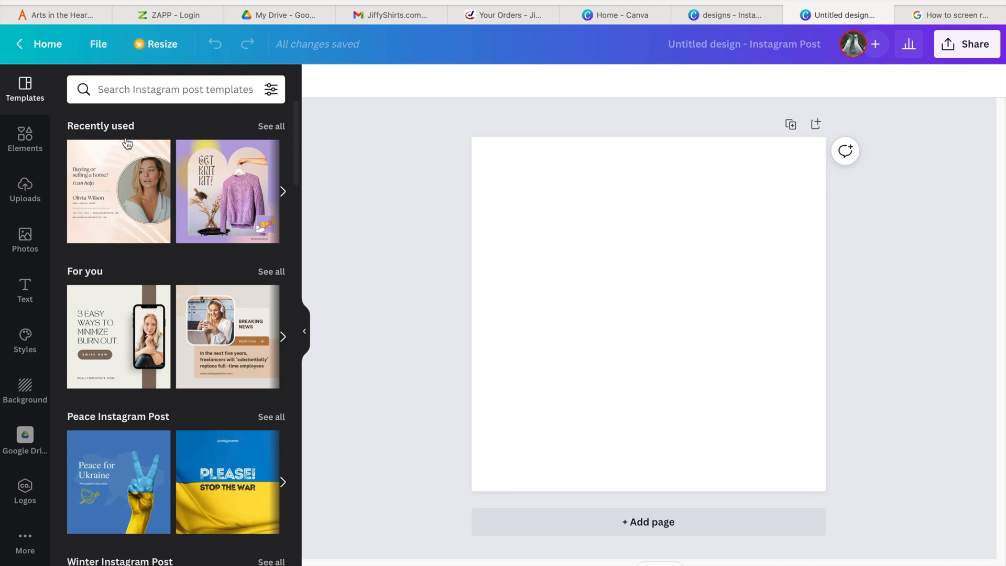
- Browse the Templates, Elements, Uploads, Photos and Text panels to see what each offers
scroll(187, 521, down, 4)
scroll(187, 522, down, 2)
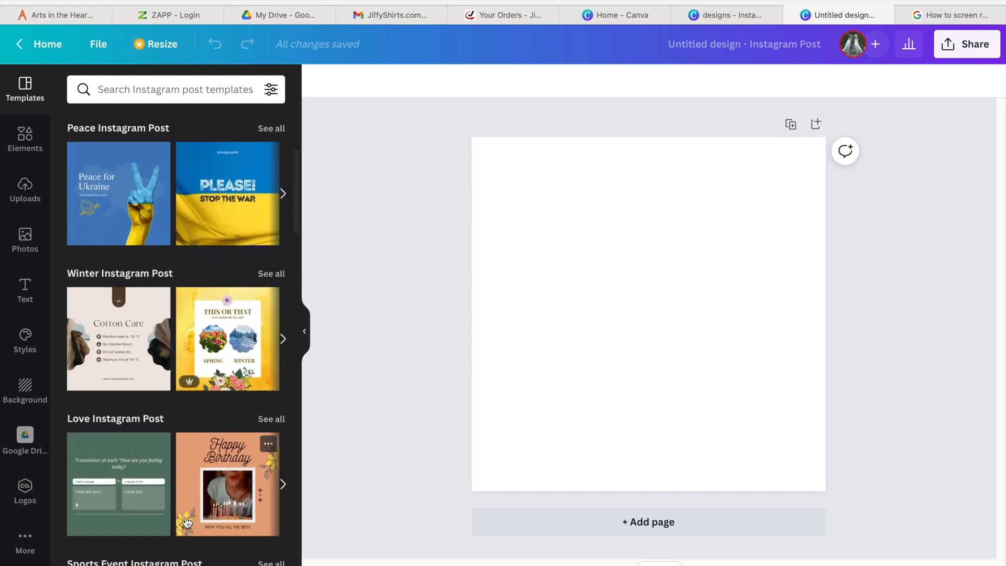
scroll(187, 521, up, 6)
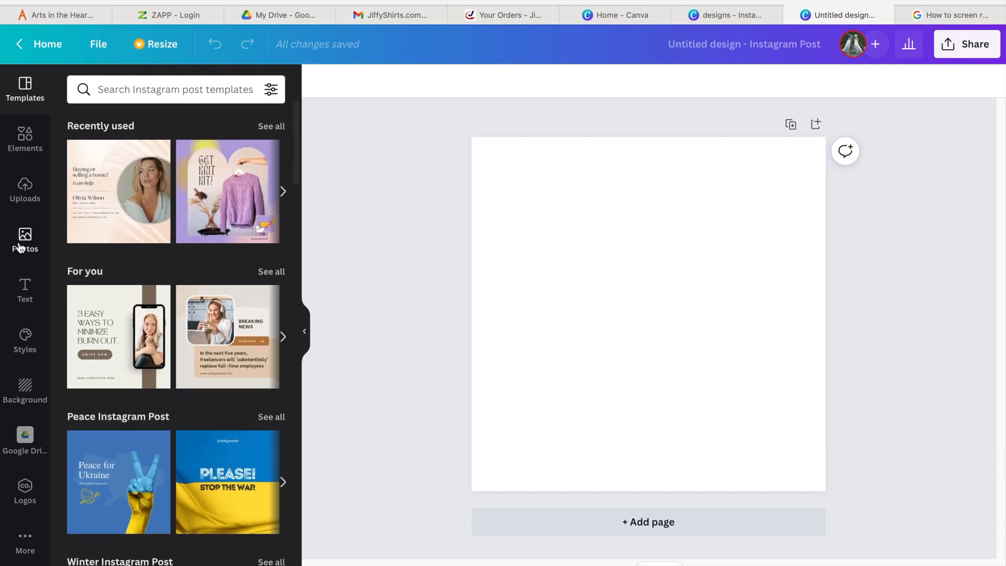
scroll(228, 279, down, 4)
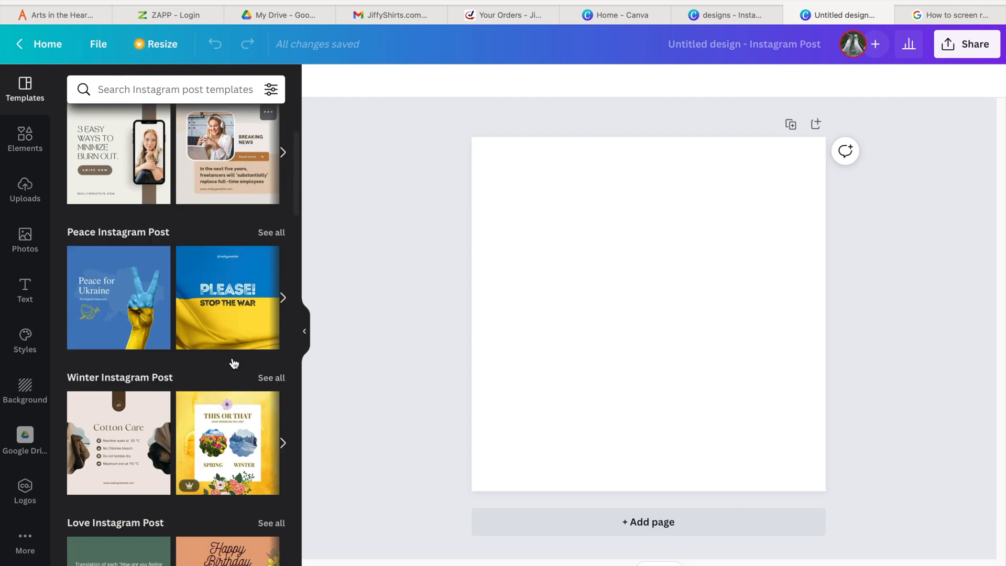
scroll(232, 357, up, 2)
scroll(231, 358, up, 2)
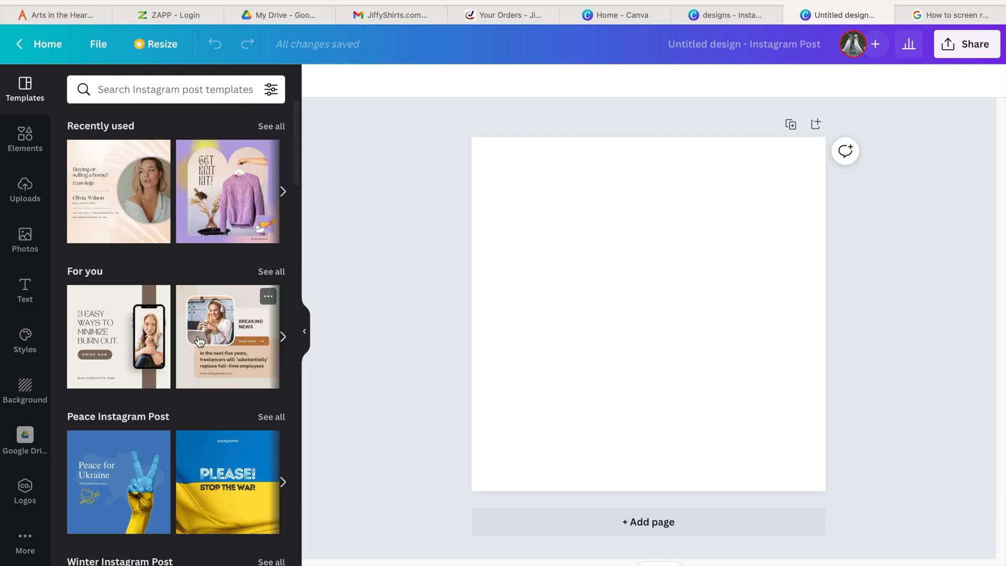
click(27, 141)
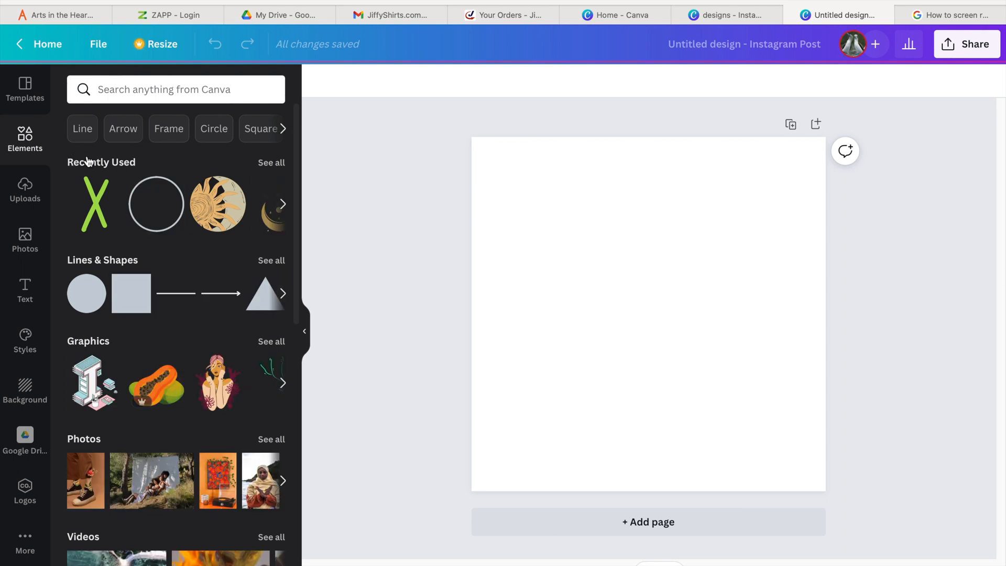
scroll(144, 396, down, 1)
scroll(145, 400, up, 1)
scroll(152, 467, down, 5)
scroll(152, 467, down, 7)
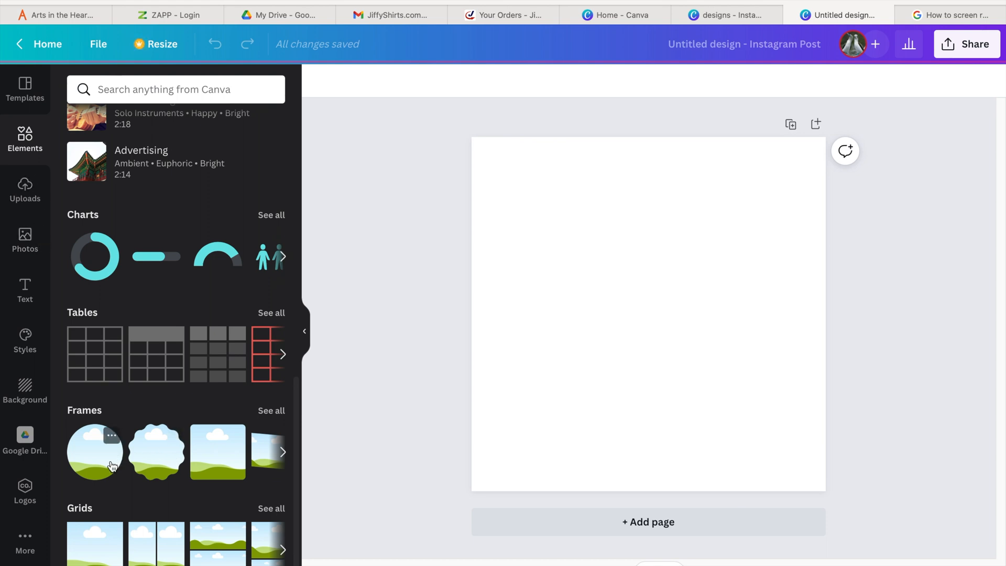
click(31, 188)
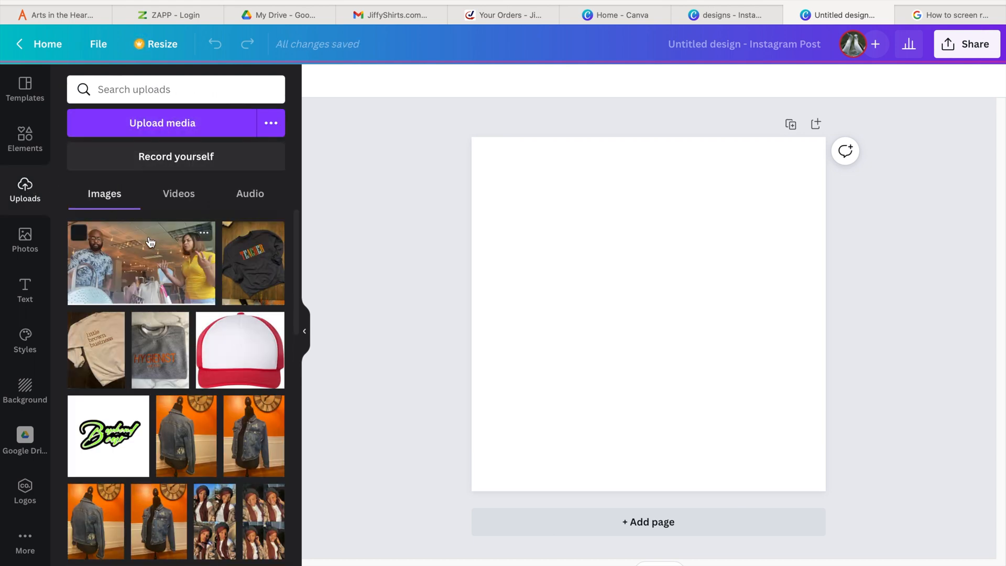
click(35, 251)
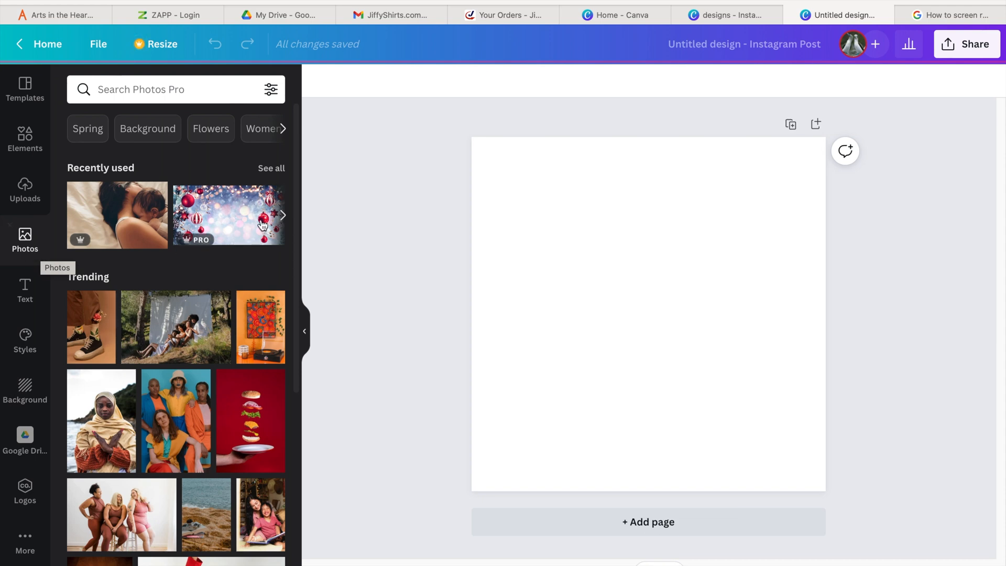
click(33, 293)
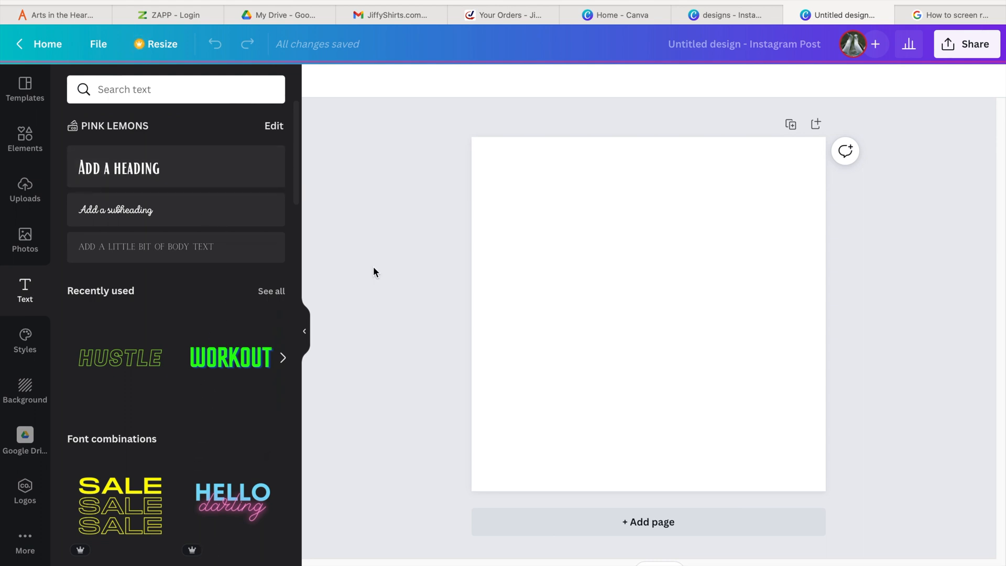
- Fill the page background with black
click(567, 276)
click(320, 81)
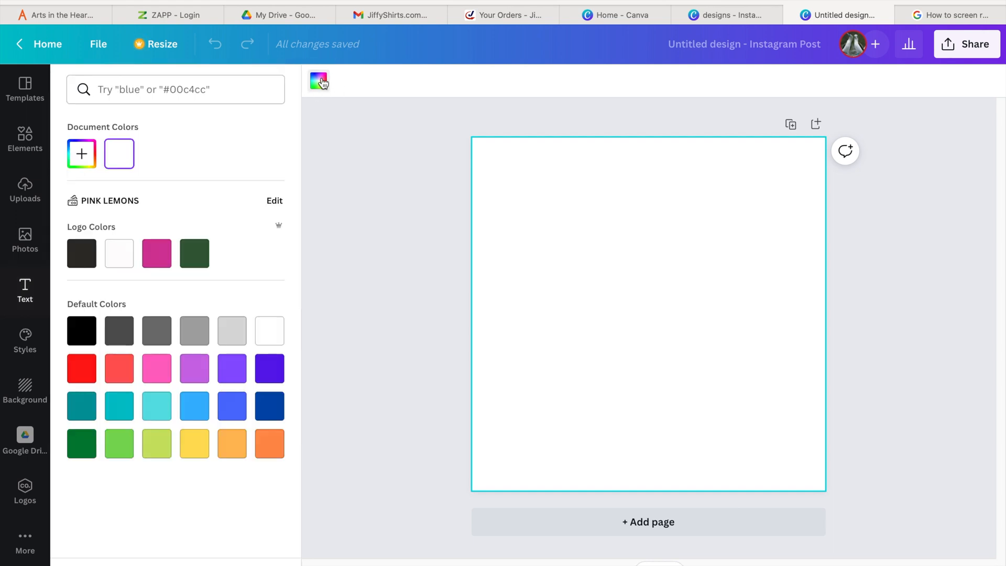
click(83, 331)
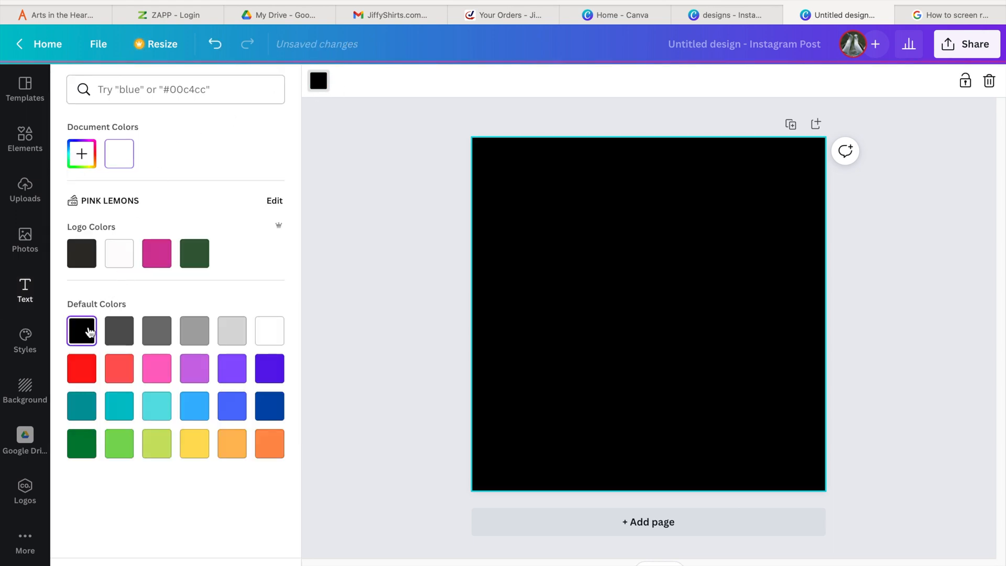
click(443, 270)
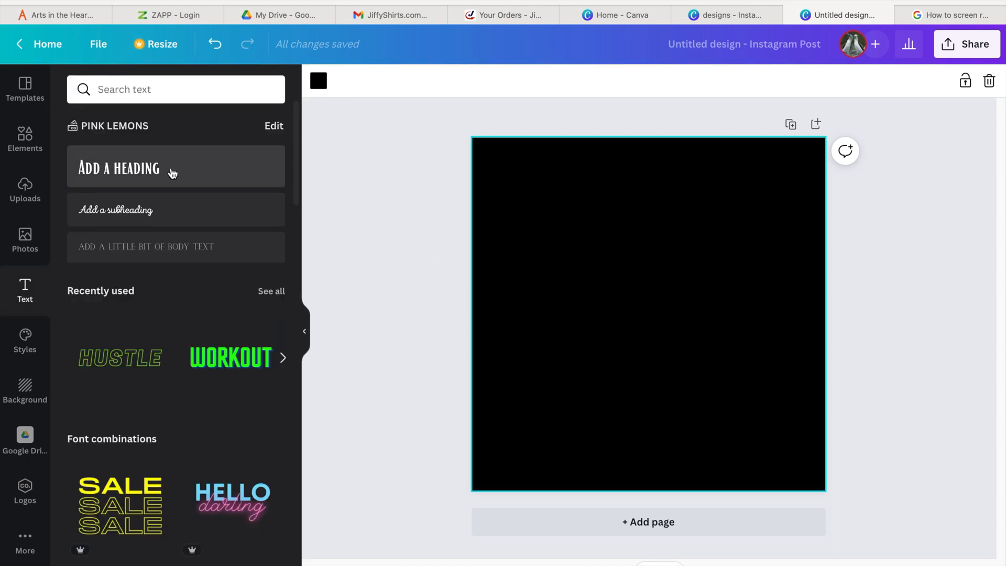
- Add a body text box and enter BETHE CHANGE
click(159, 250)
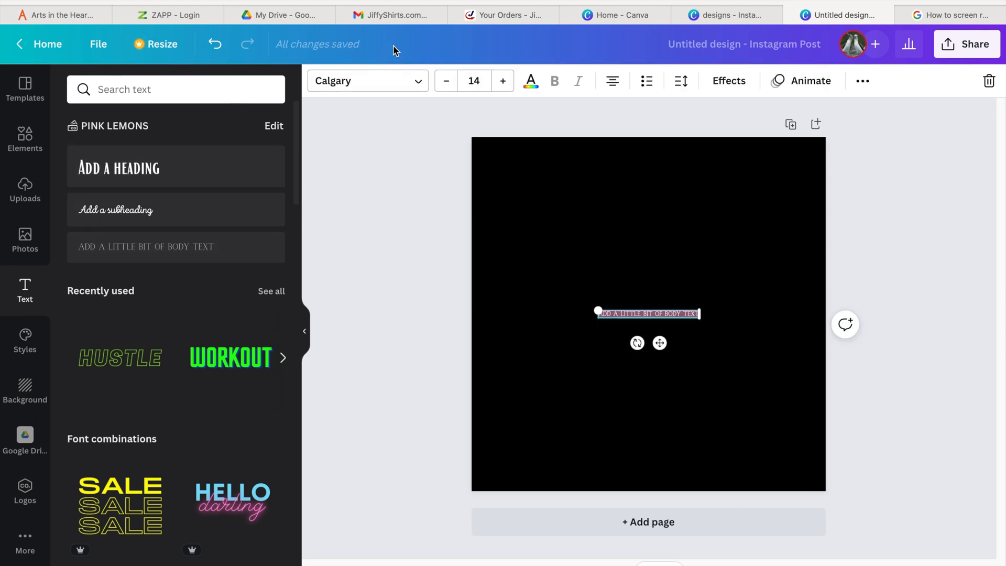
text(B)
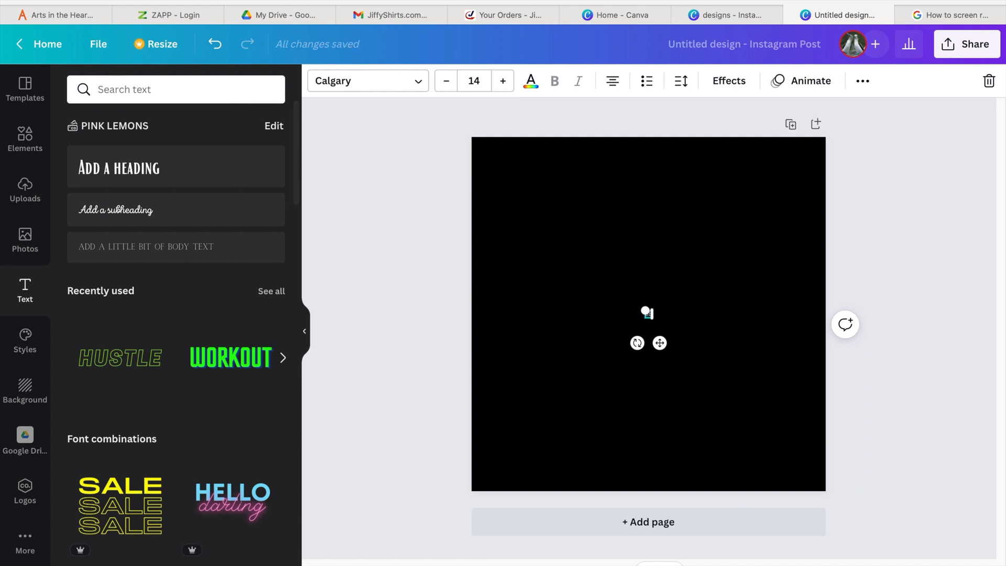
text(E K THE CHANGE.)
double_click(660, 313)
click(613, 272)
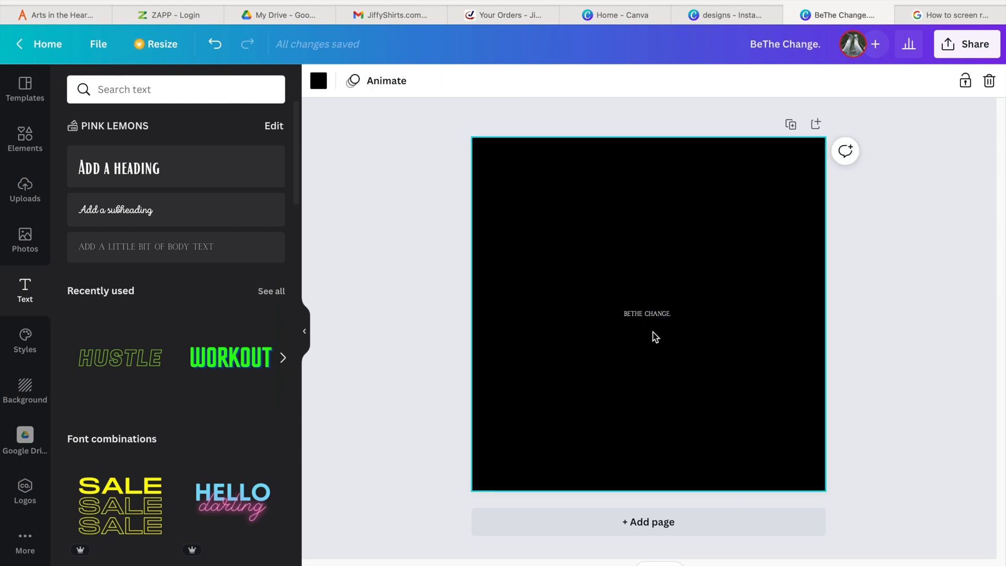
- Edit the text to insert a space so it reads BE THE CHANGE
click(647, 317)
key(Left)
key(Left)
key(Left)
key(Left)
key(Left)
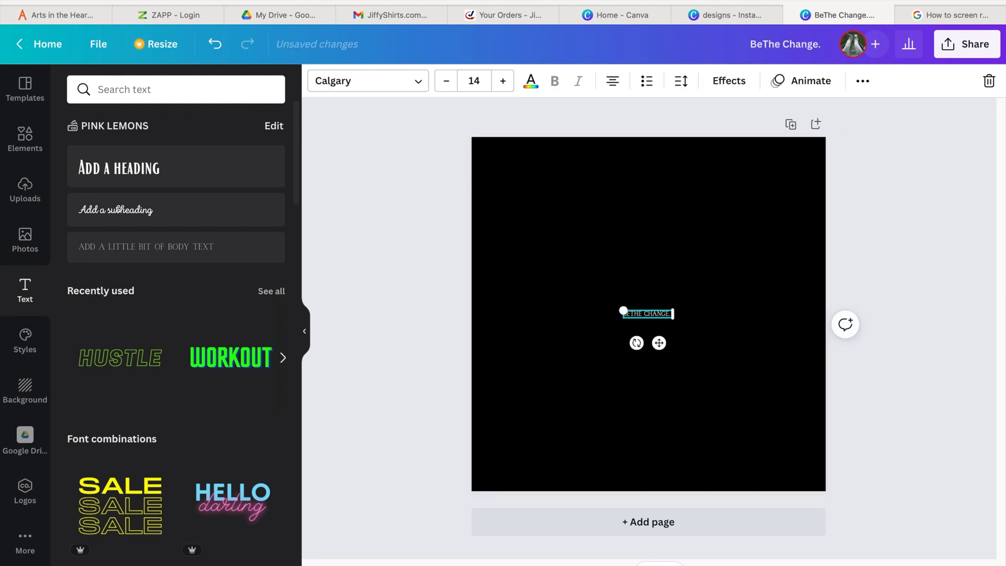
key(Left)
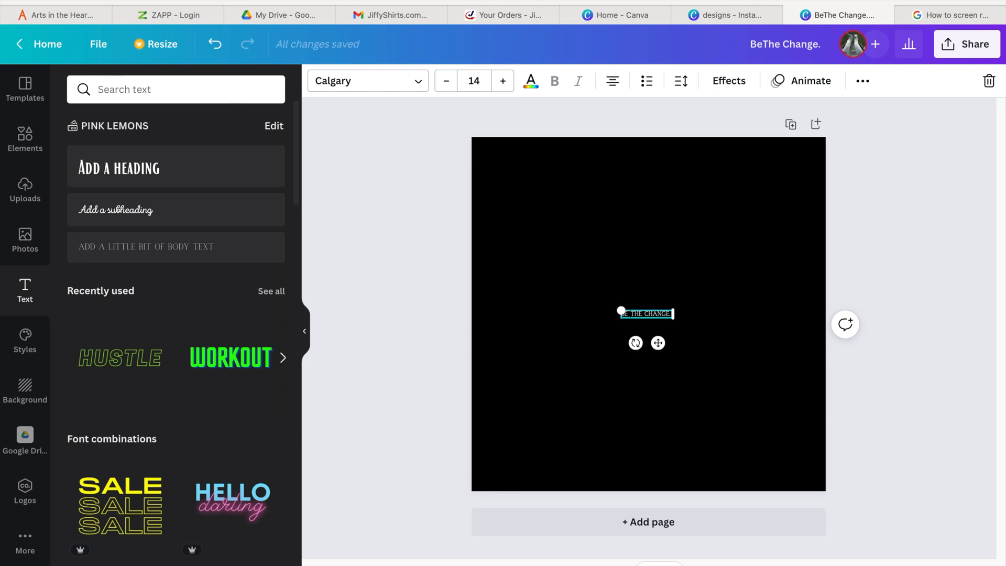
- Increase the text's font size to 75
click(503, 81)
click(503, 82)
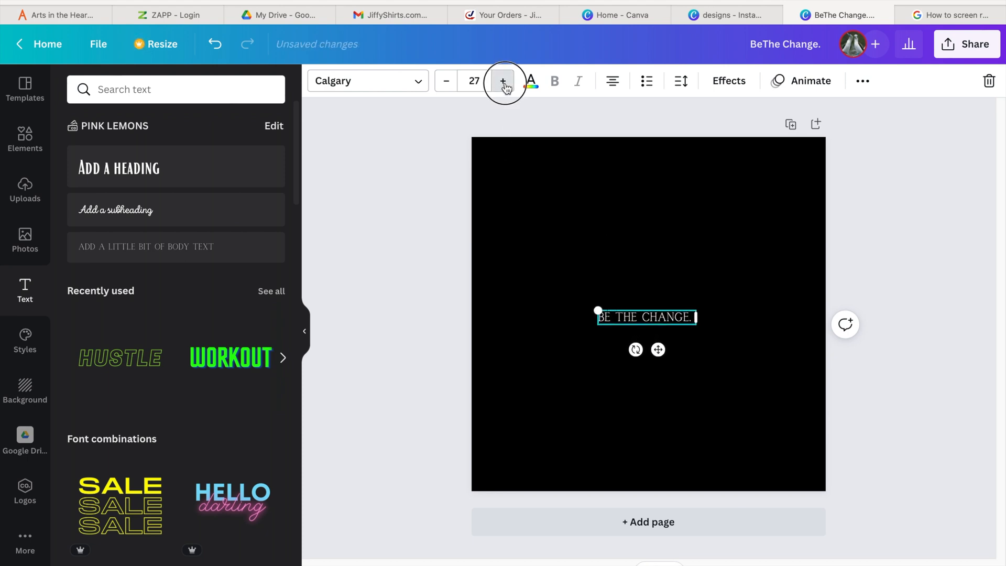
click(503, 81)
click(503, 82)
click(503, 82)
click(503, 81)
click(503, 82)
click(503, 82)
click(503, 81)
click(503, 82)
click(503, 81)
click(504, 82)
click(504, 82)
click(503, 82)
click(503, 82)
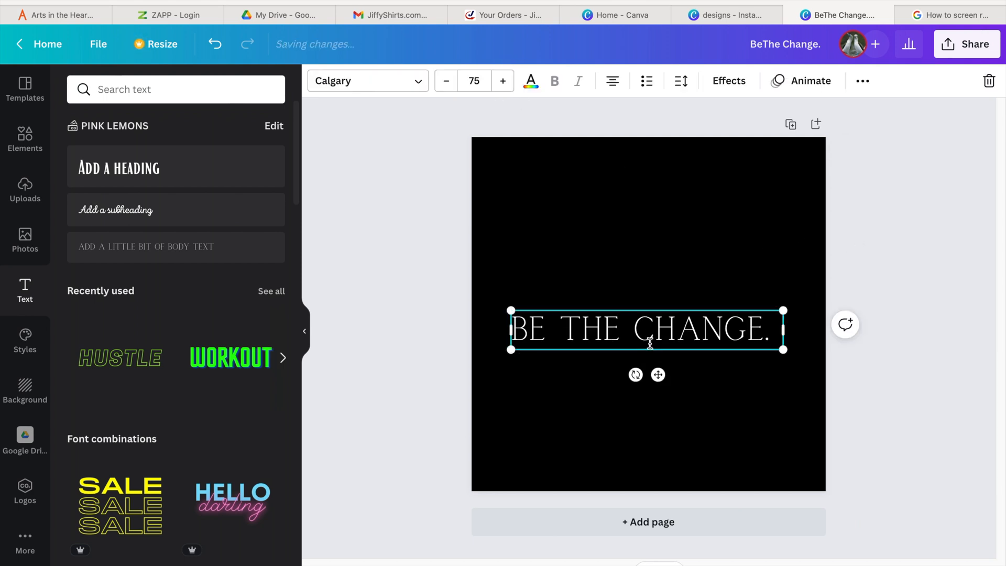
- Move the text box slightly up on the page
mouse_move(649, 344)
mouse_down()
mouse_move(648, 313)
mouse_move(649, 329)
mouse_up()
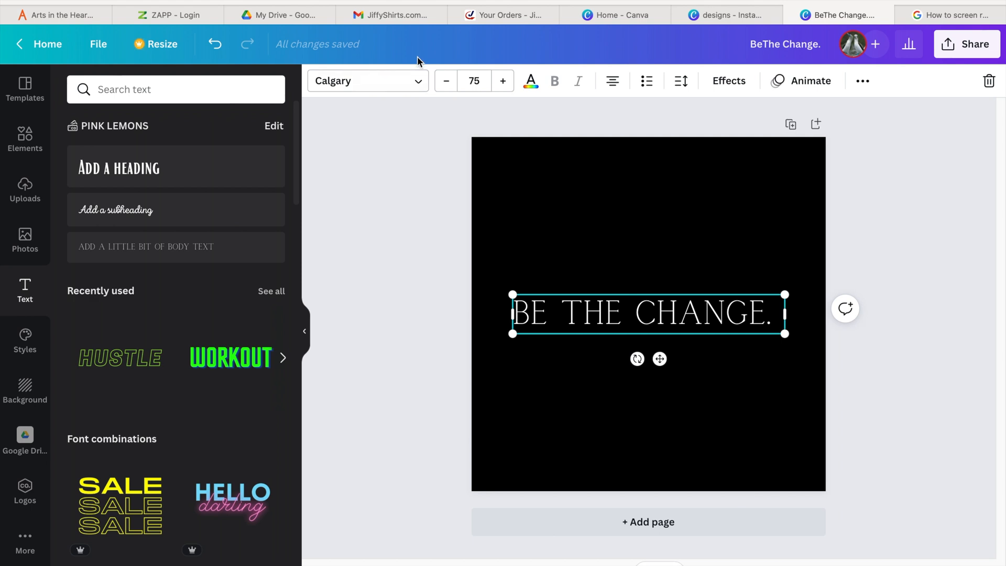
click(418, 85)
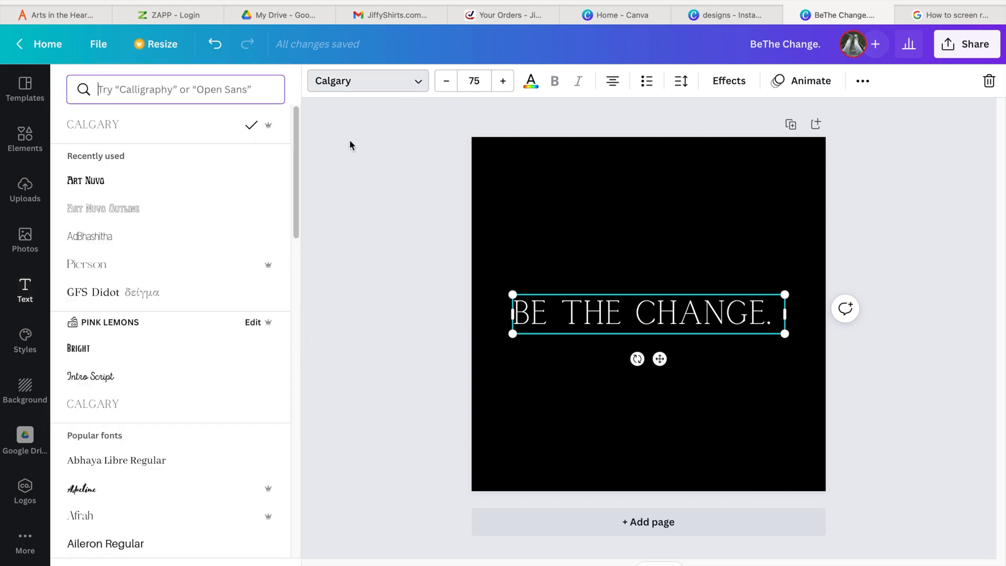
click(434, 271)
click(414, 237)
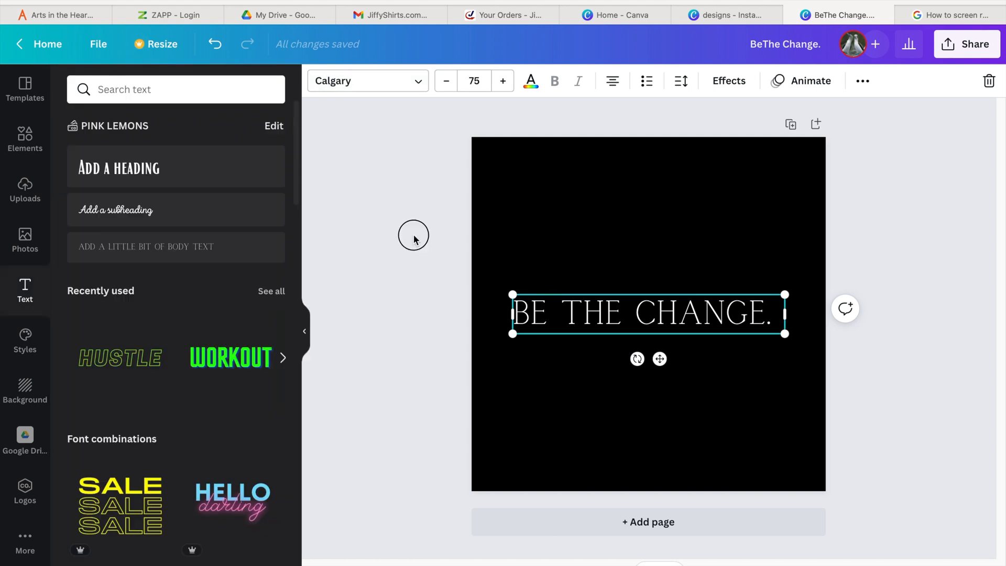
- Change the text's font to Eczar SemiBold
click(588, 329)
click(392, 85)
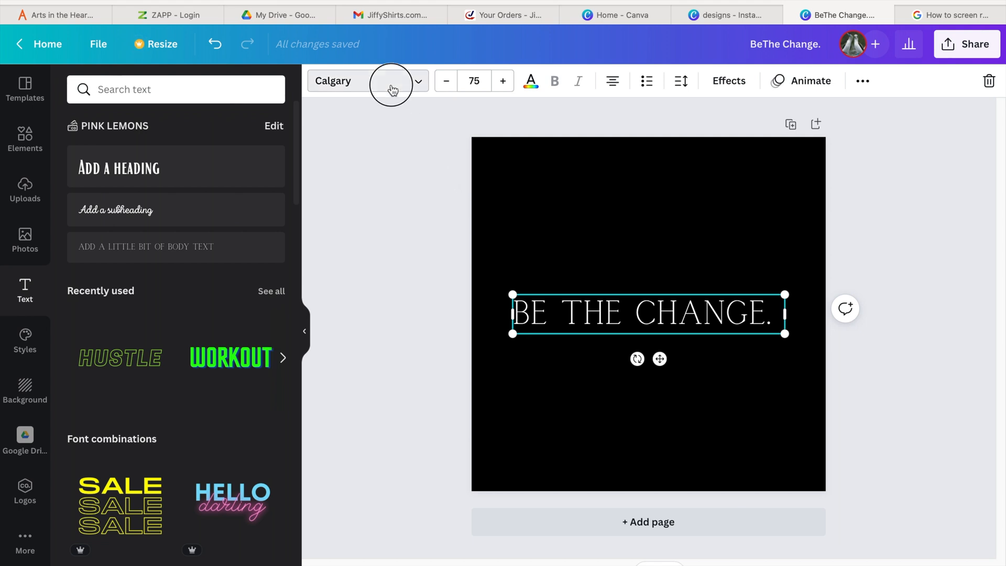
scroll(167, 330, down, 10)
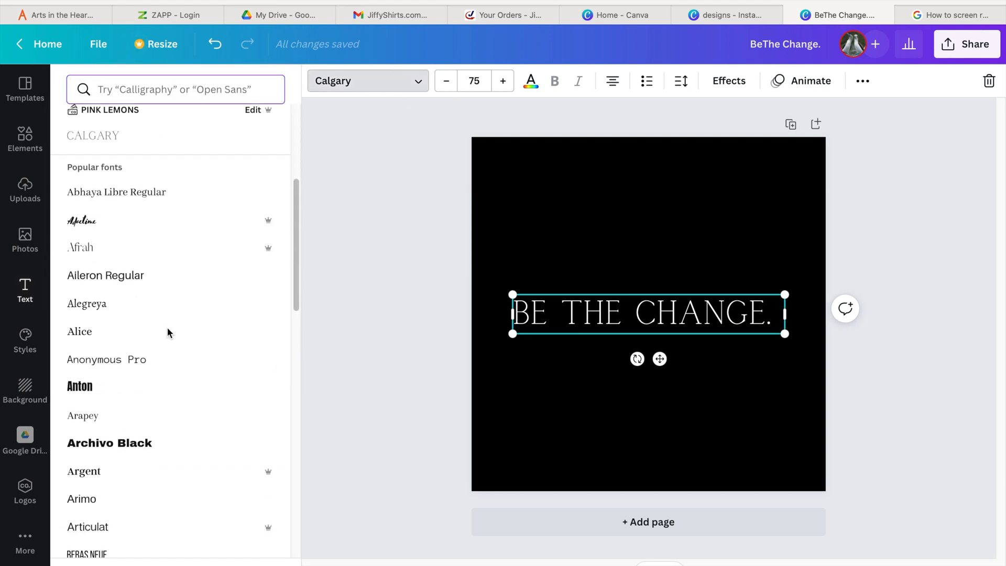
scroll(167, 333, down, 7)
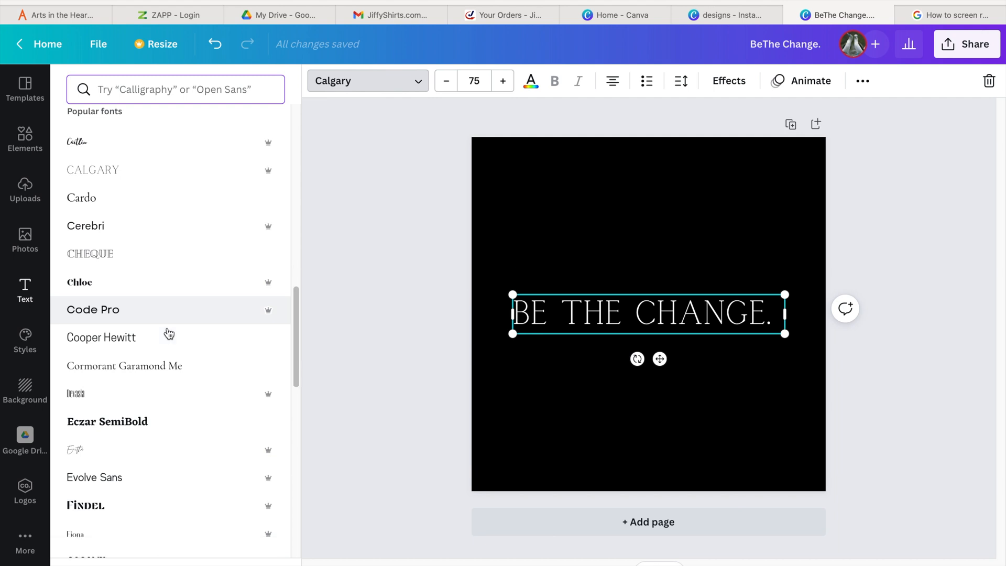
scroll(168, 330, up, 3)
click(94, 220)
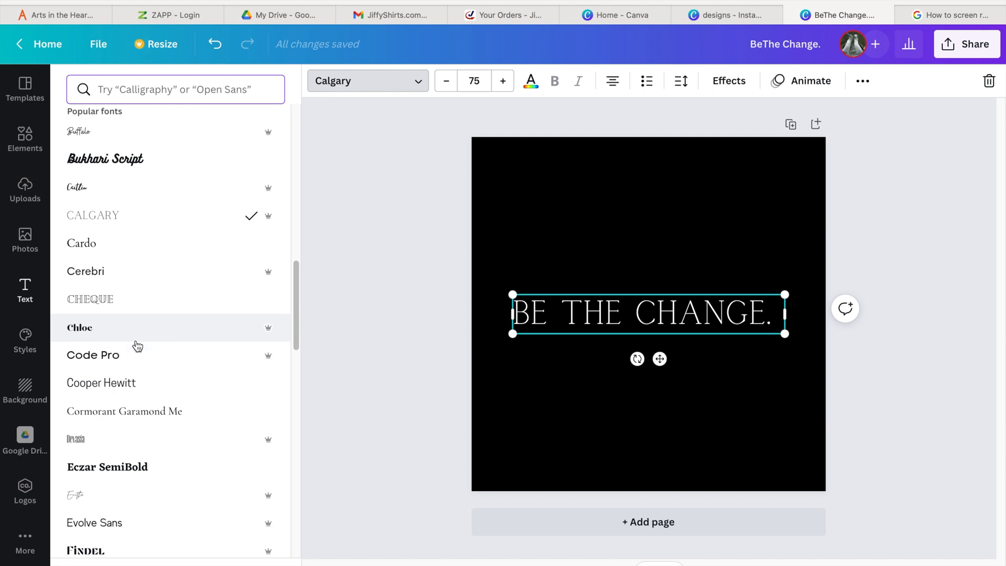
scroll(137, 346, down, 2)
click(132, 418)
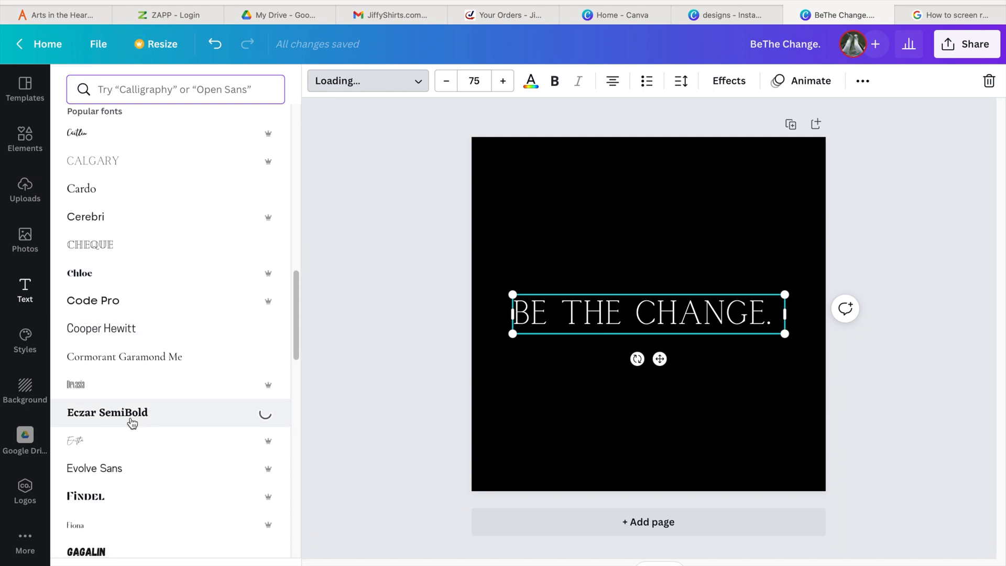
- Scroll through the font list to review other typefaces
scroll(132, 423, down, 5)
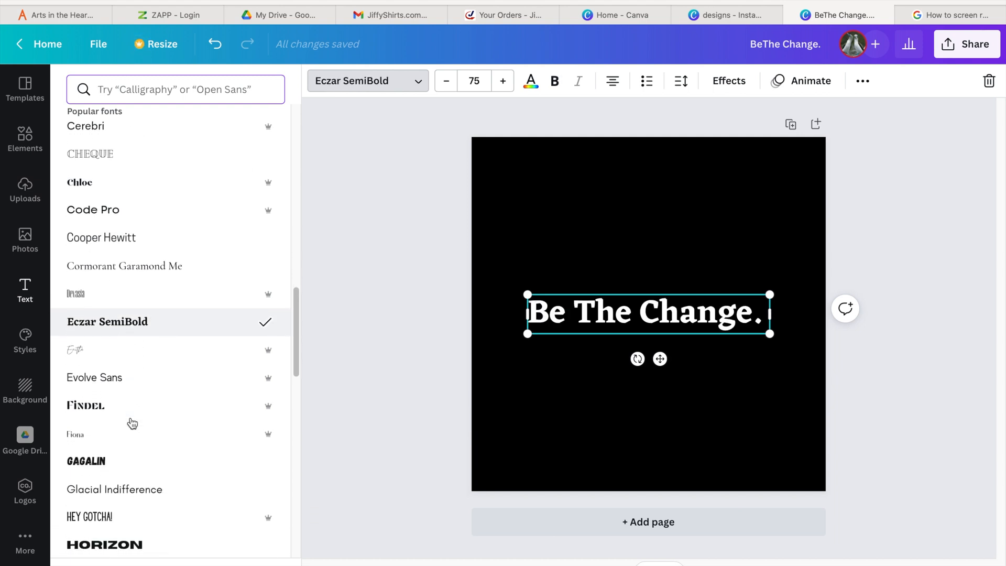
scroll(132, 424, down, 7)
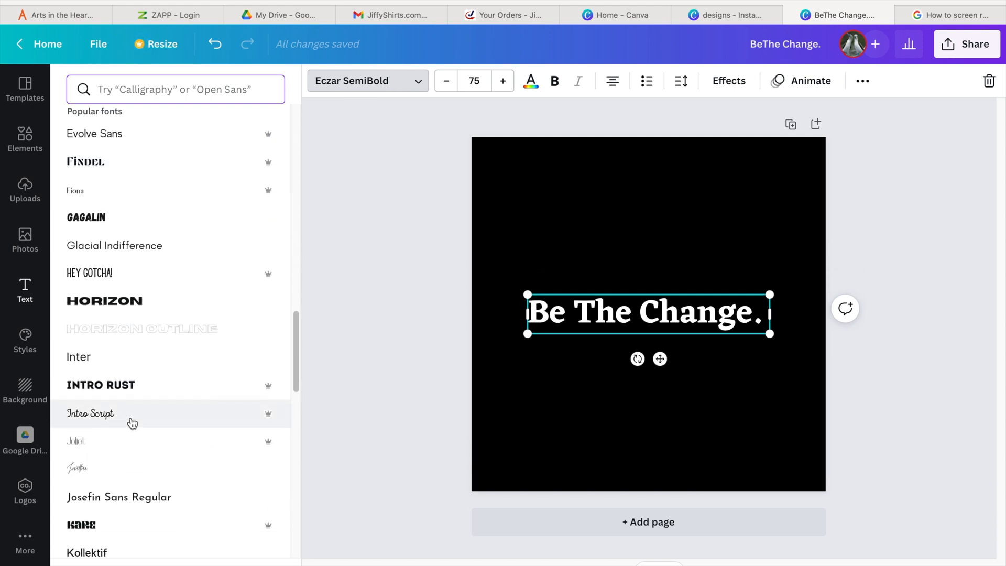
scroll(133, 424, down, 2)
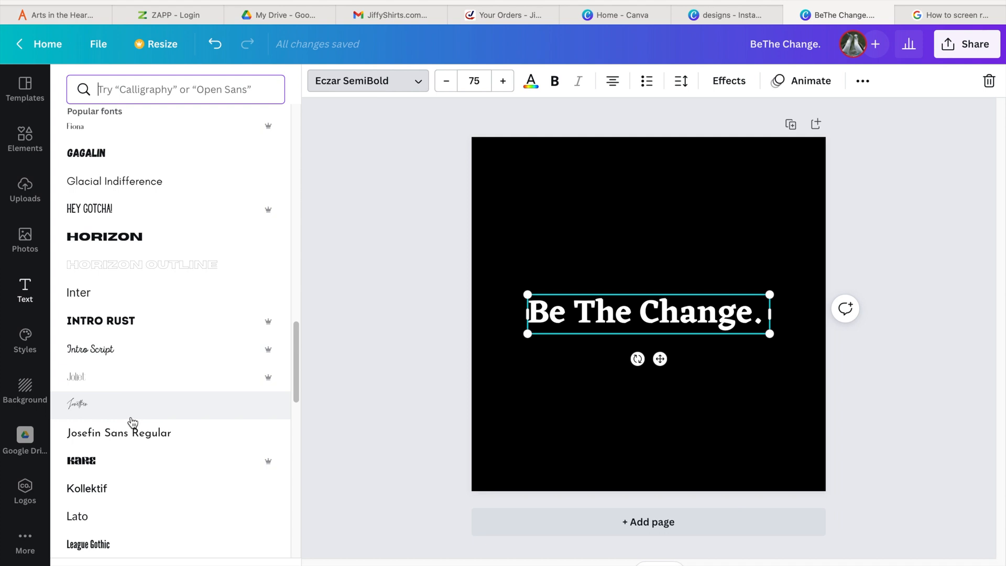
scroll(133, 422, down, 4)
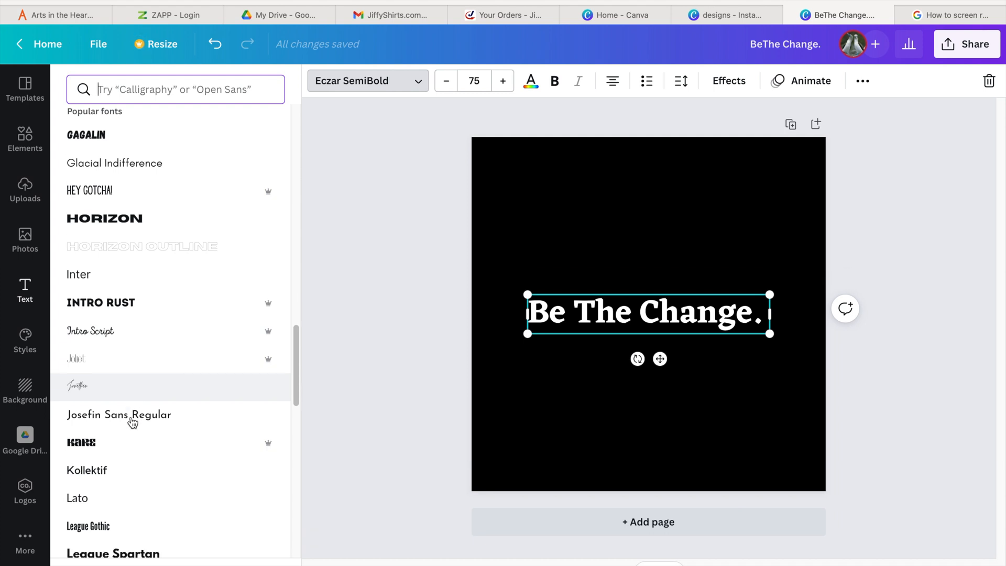
scroll(132, 423, down, 20)
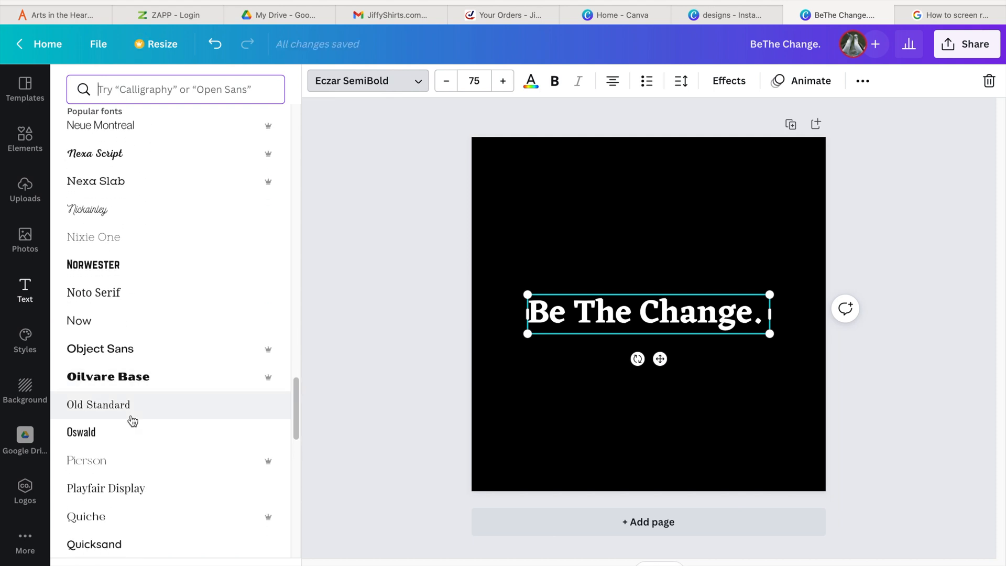
scroll(132, 421, up, 20)
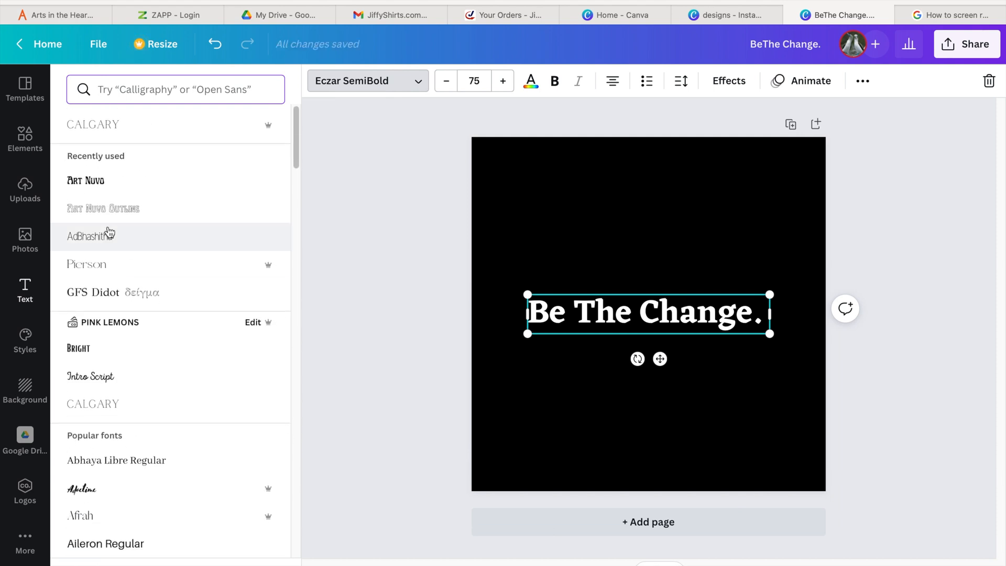
- Change the text's font to Art Nuvo and enlarge the text box to about 90.3 font size
click(92, 187)
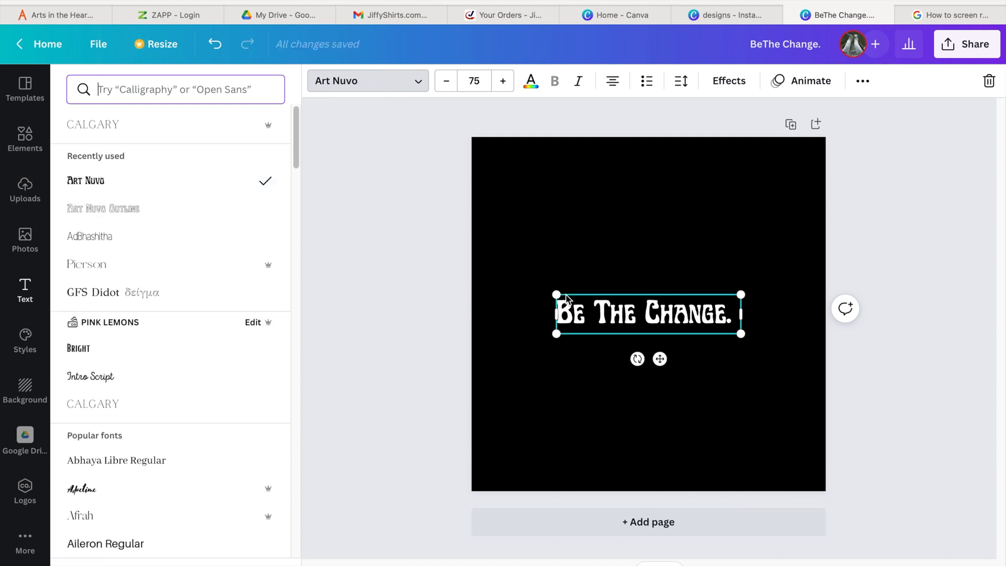
drag(557, 294, 520, 284)
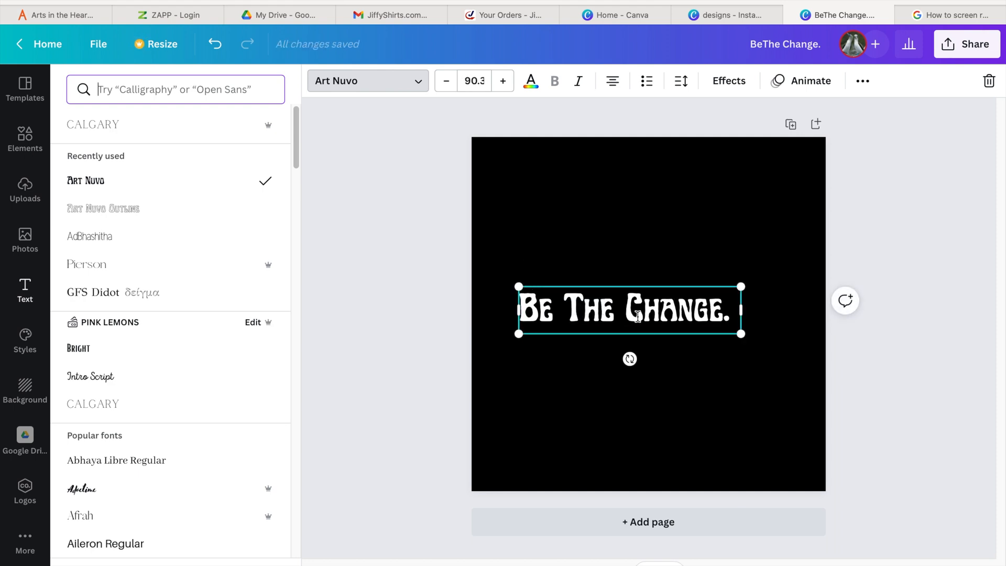
- Center the text on the black page and deselect it
mouse_move(637, 314)
mouse_down()
mouse_move(637, 269)
mouse_move(655, 320)
mouse_up()
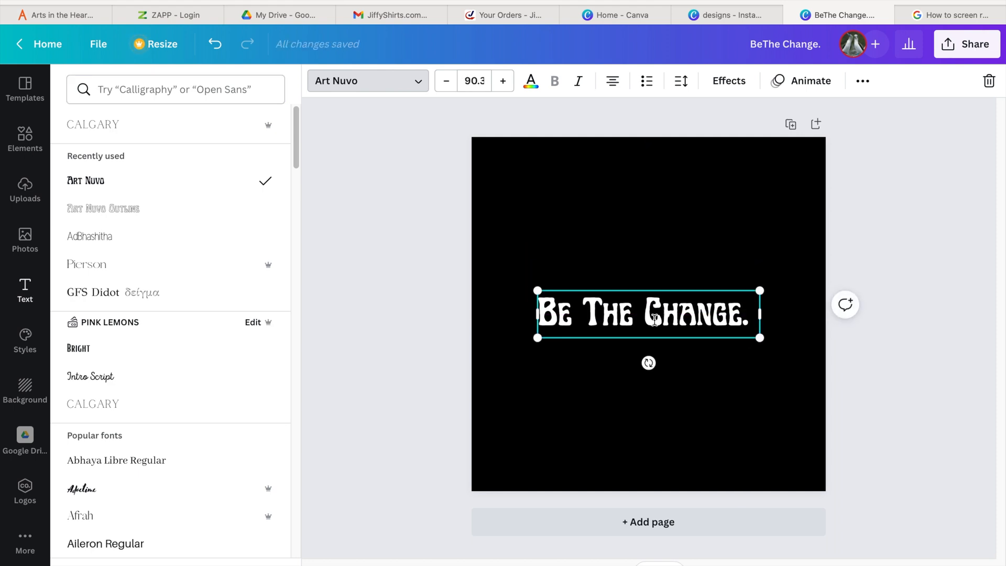
click(965, 51)
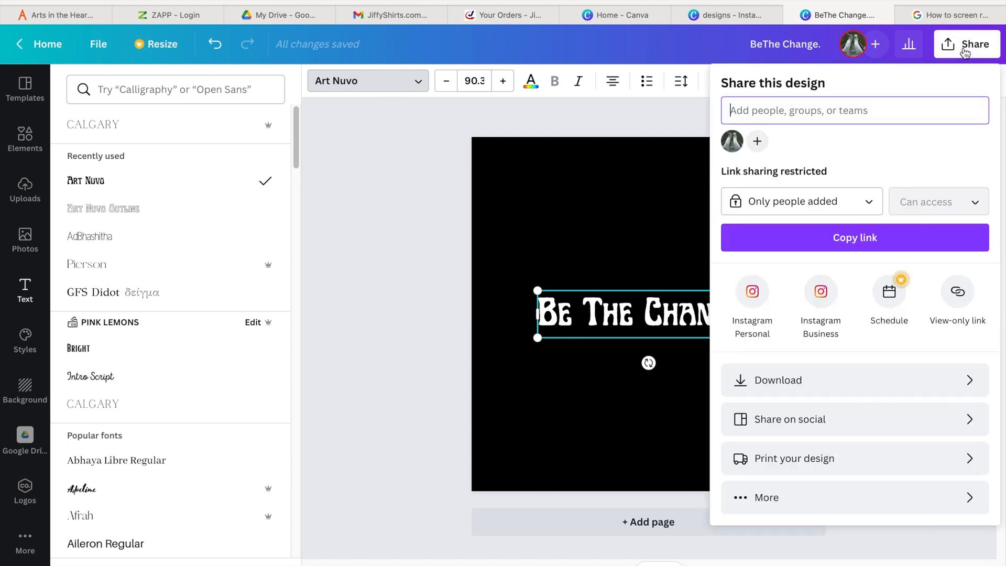
click(393, 299)
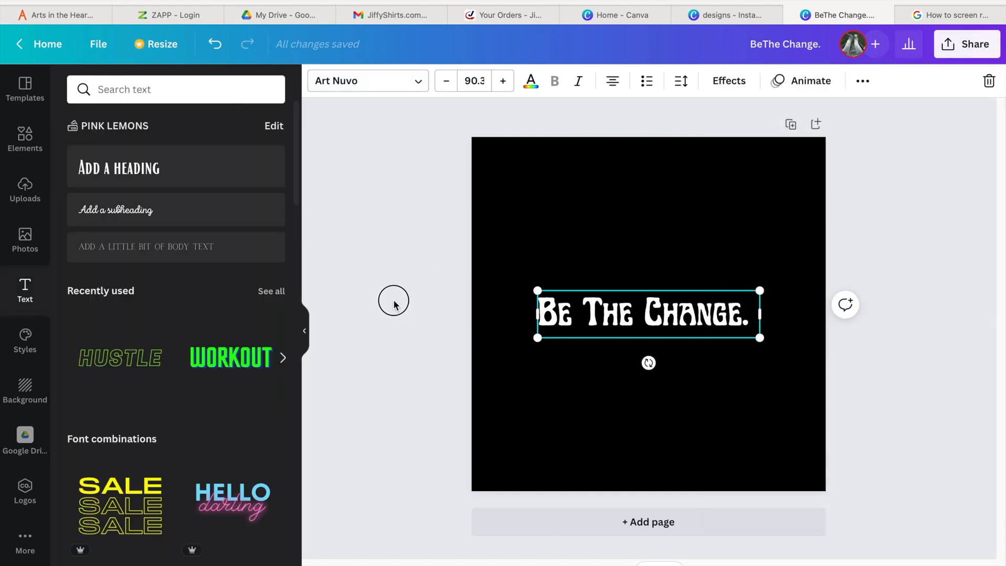
click(393, 299)
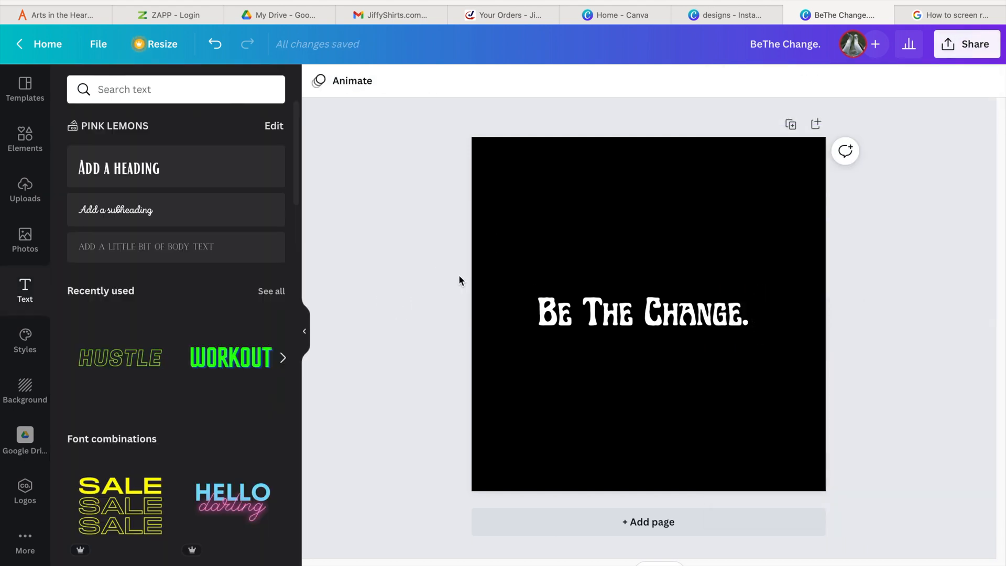
- Download the design as a PNG with a transparent background
click(986, 56)
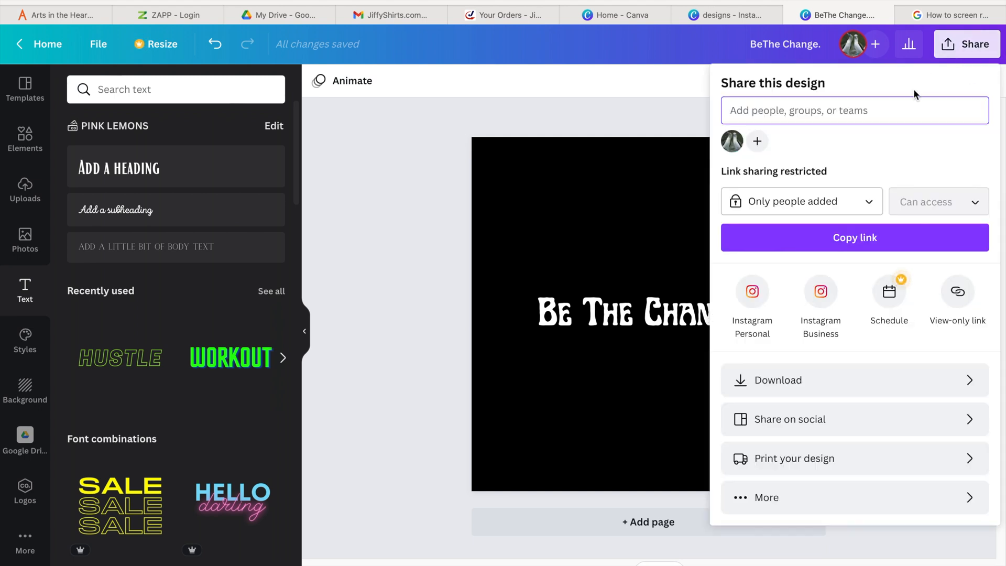
click(832, 390)
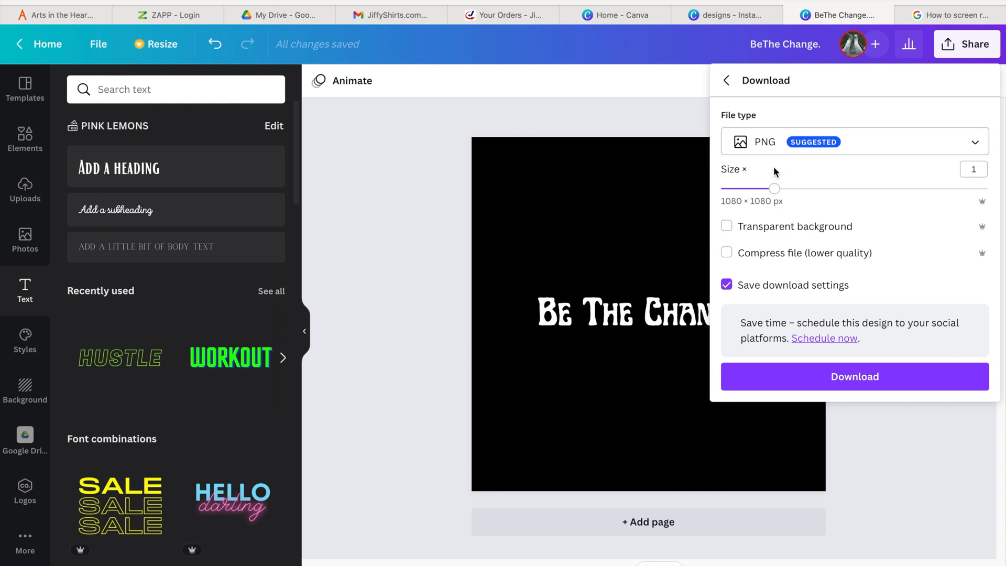
click(769, 149)
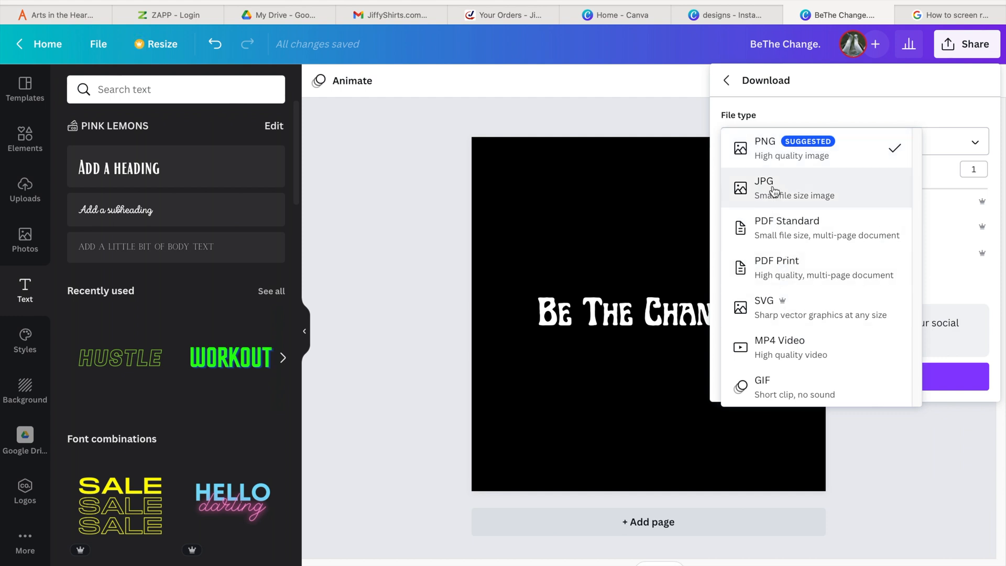
click(775, 144)
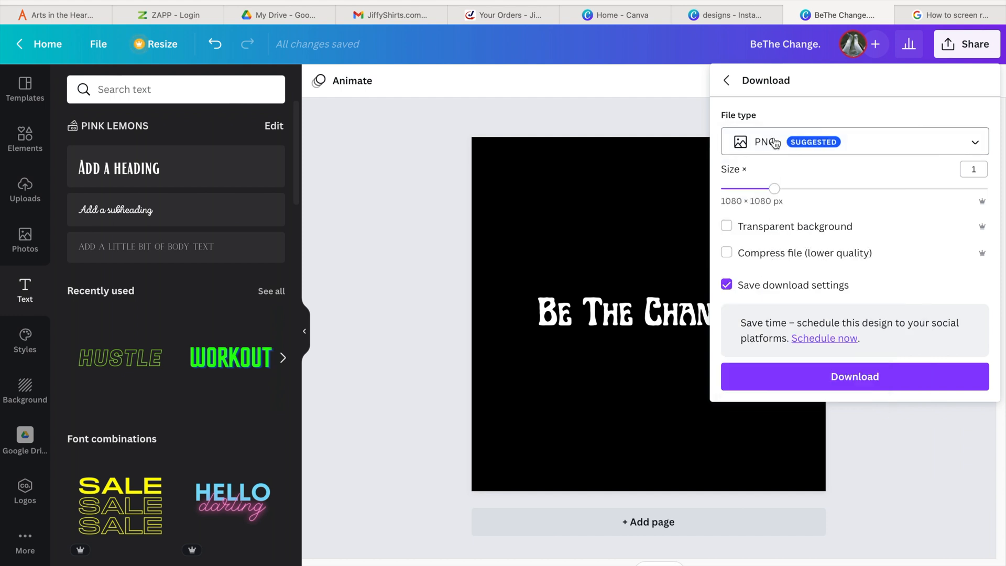
click(760, 230)
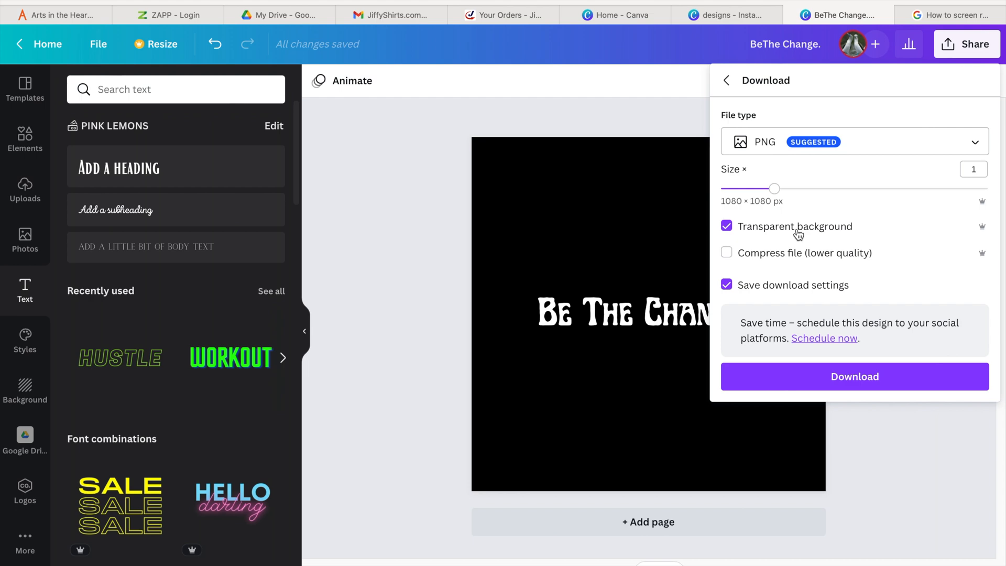
click(849, 377)
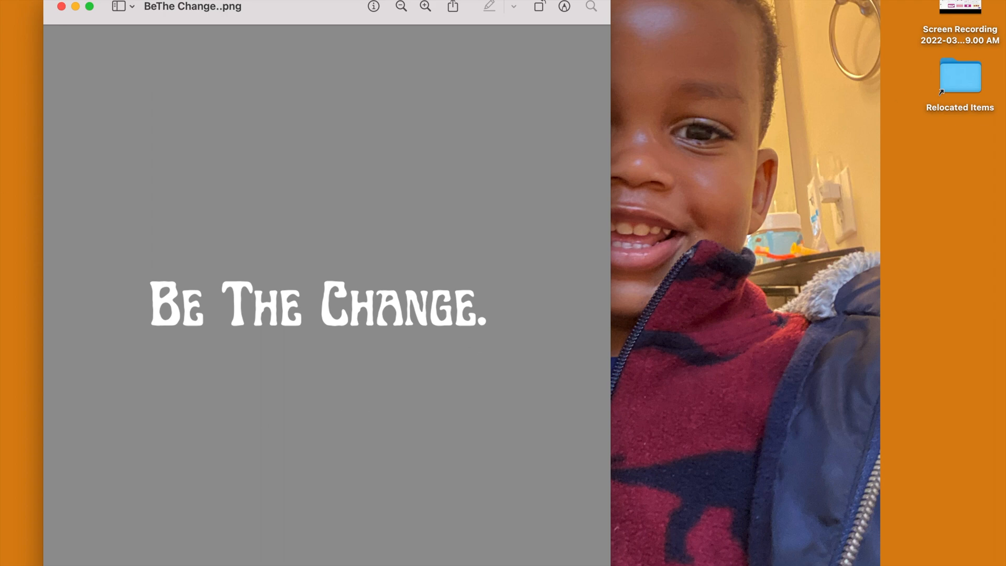
- Switch to Silhouette Studio and open the downloaded Be The Change..png image
mouse_move(339, 564)
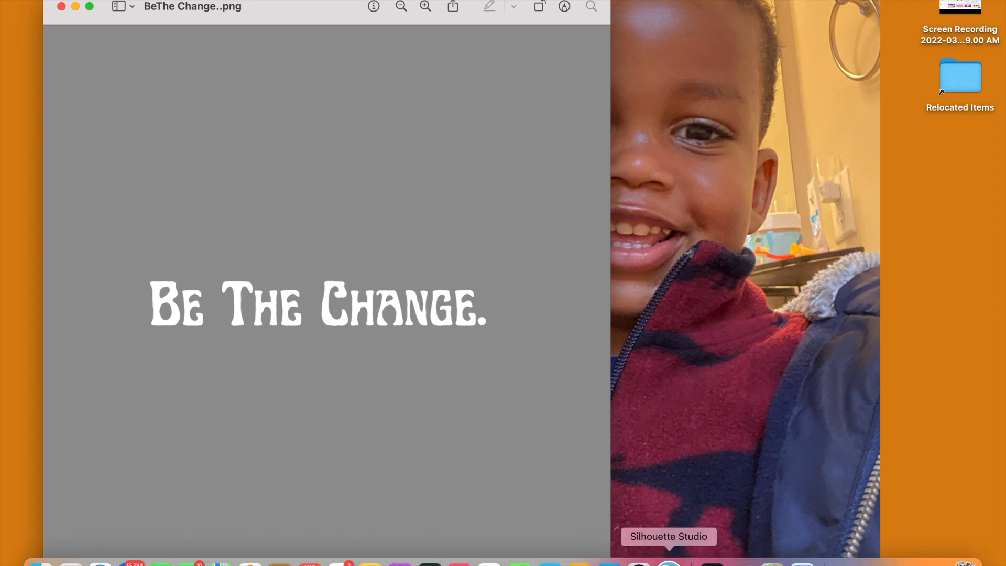
click(668, 560)
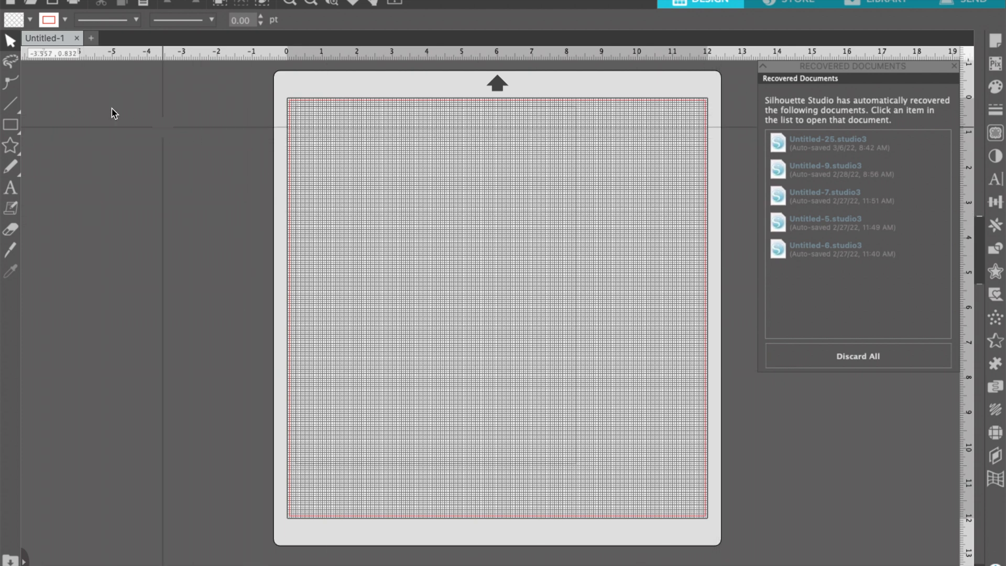
click(30, 6)
click(369, 155)
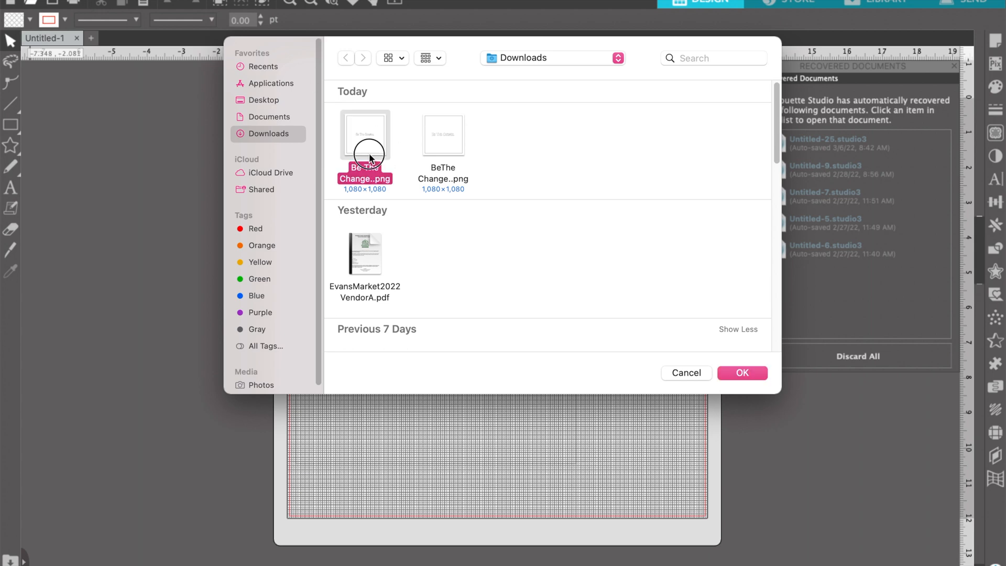
click(749, 371)
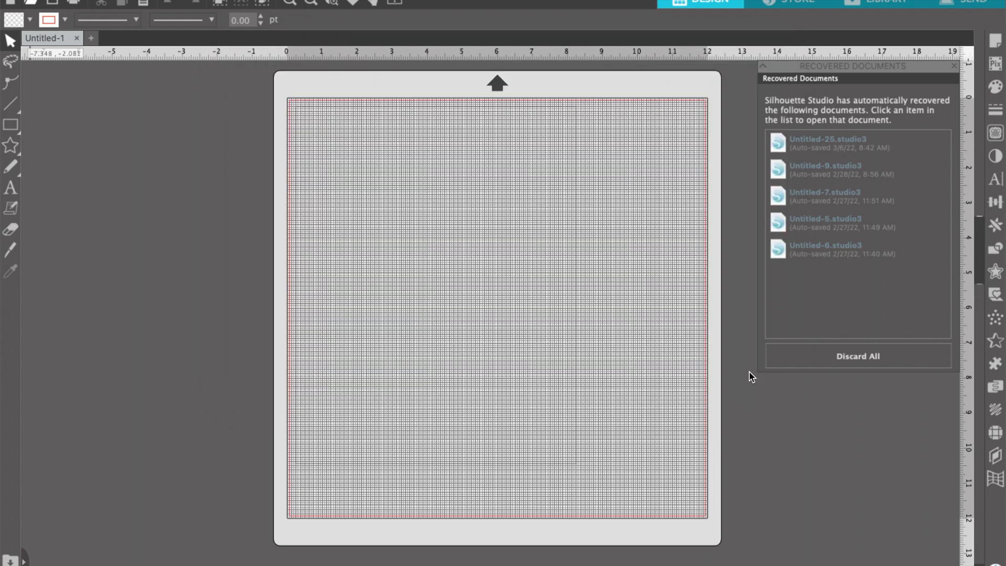
- Move the imported text image slightly down and right on the cutting mat
drag(559, 185, 281, 88)
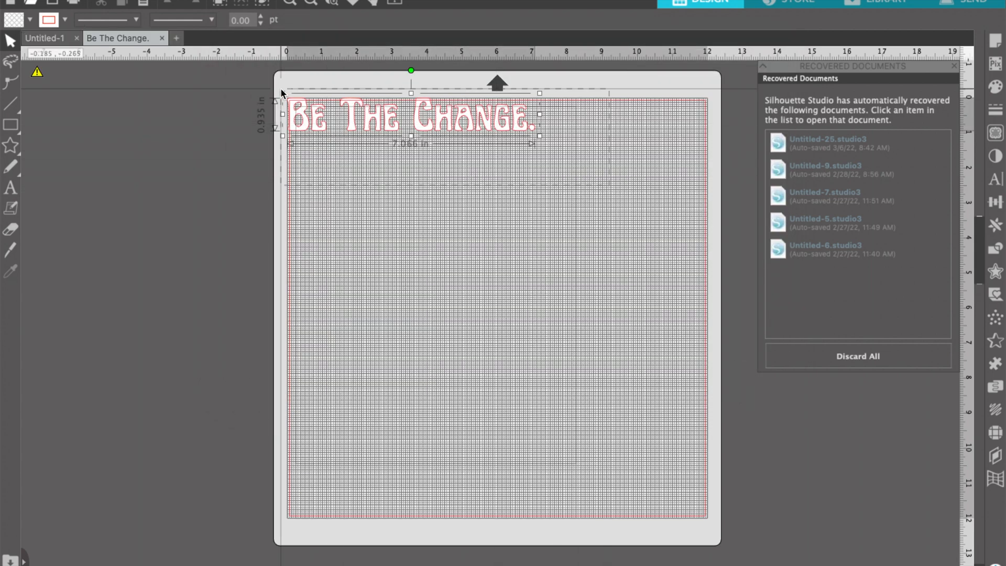
drag(439, 126, 472, 175)
- Launch Chroma from Launchpad and create a new design
mouse_move(189, 565)
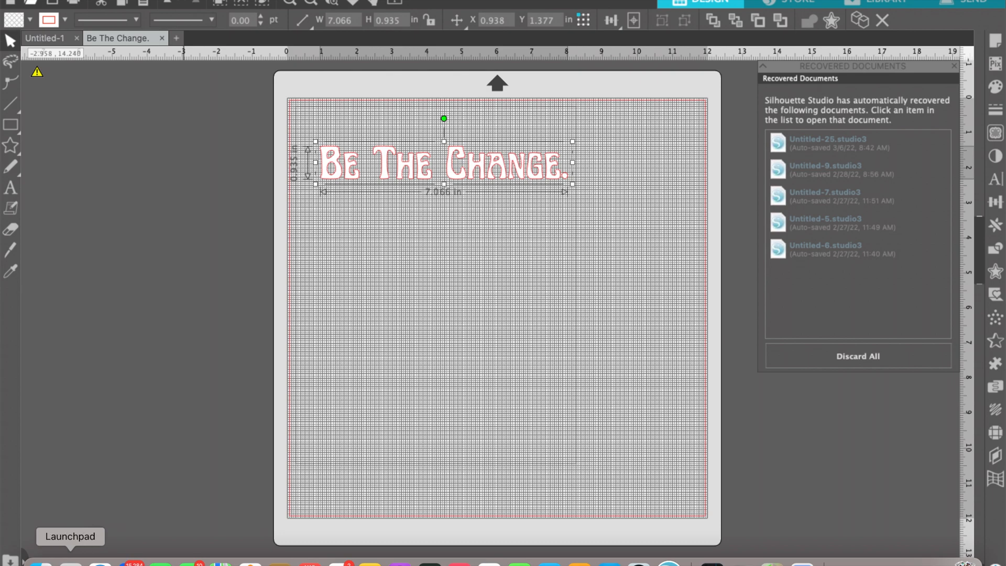
click(71, 563)
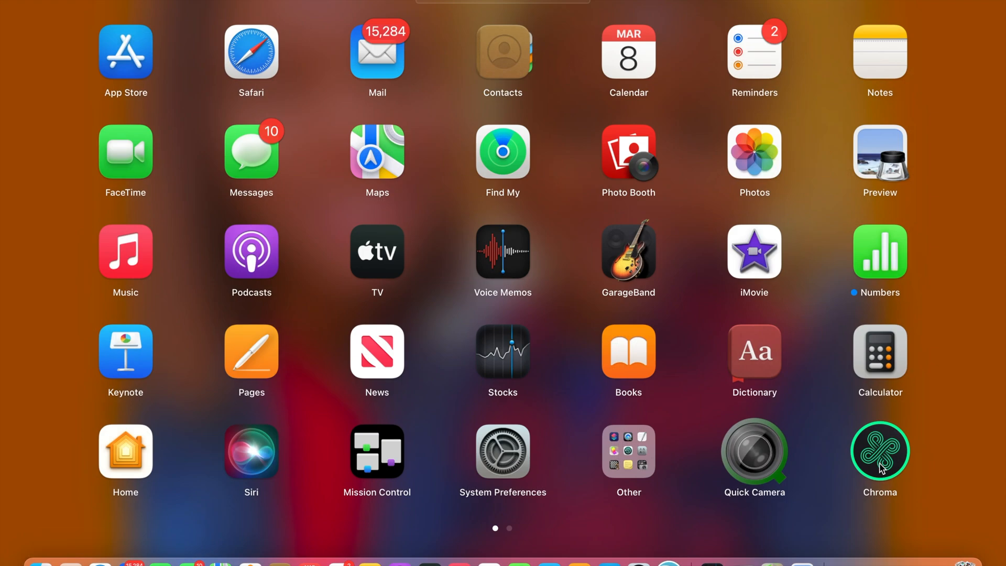
click(882, 468)
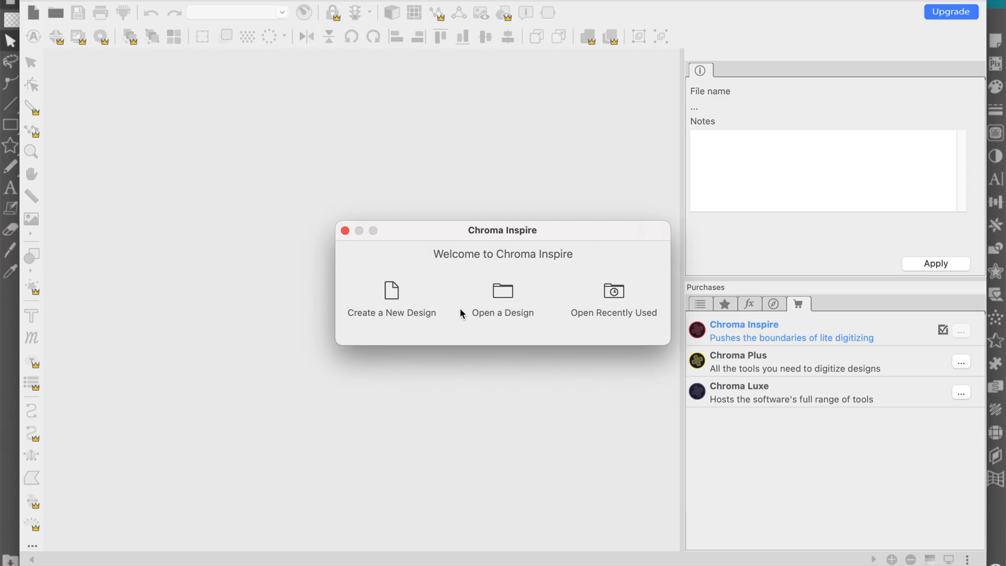
click(402, 297)
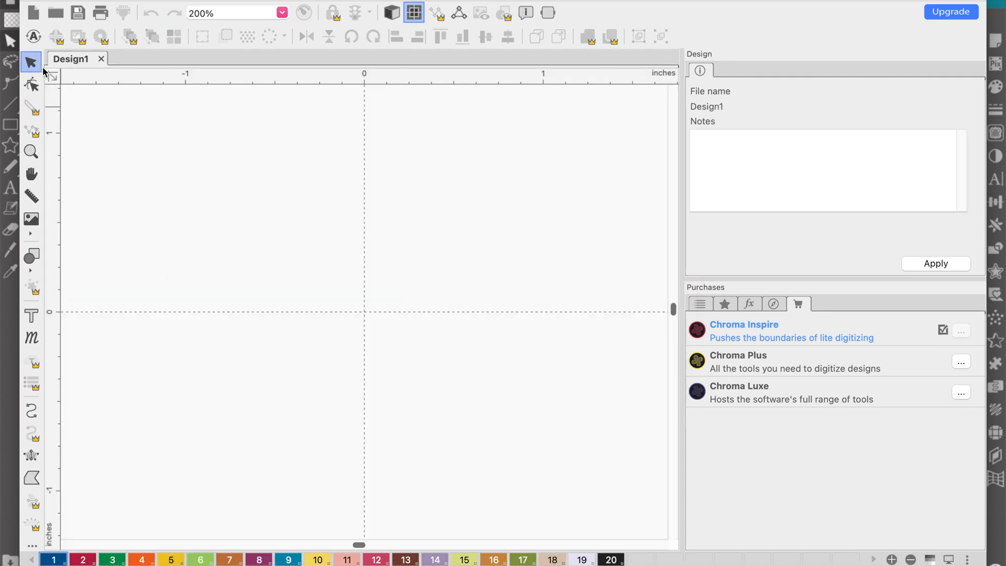
- Run the Auto digitizer wizard on Be The Change..png, keeping the default size and single colour, and finish
click(32, 37)
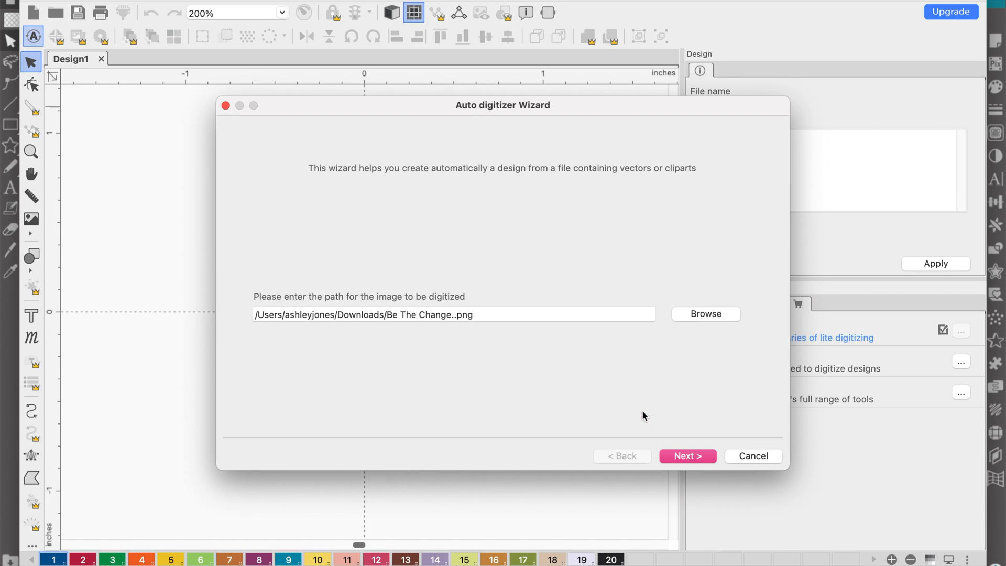
click(711, 314)
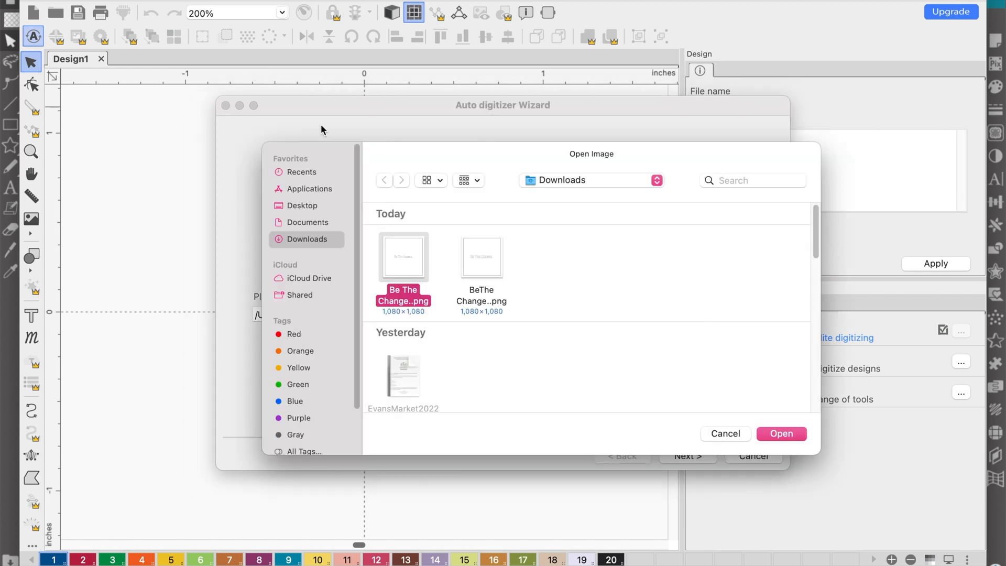
click(777, 433)
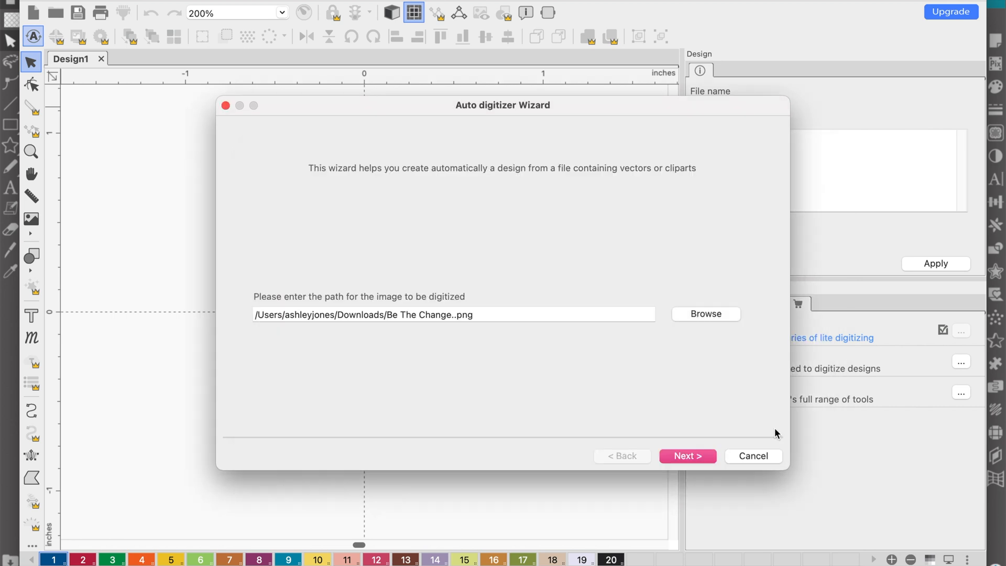
click(692, 456)
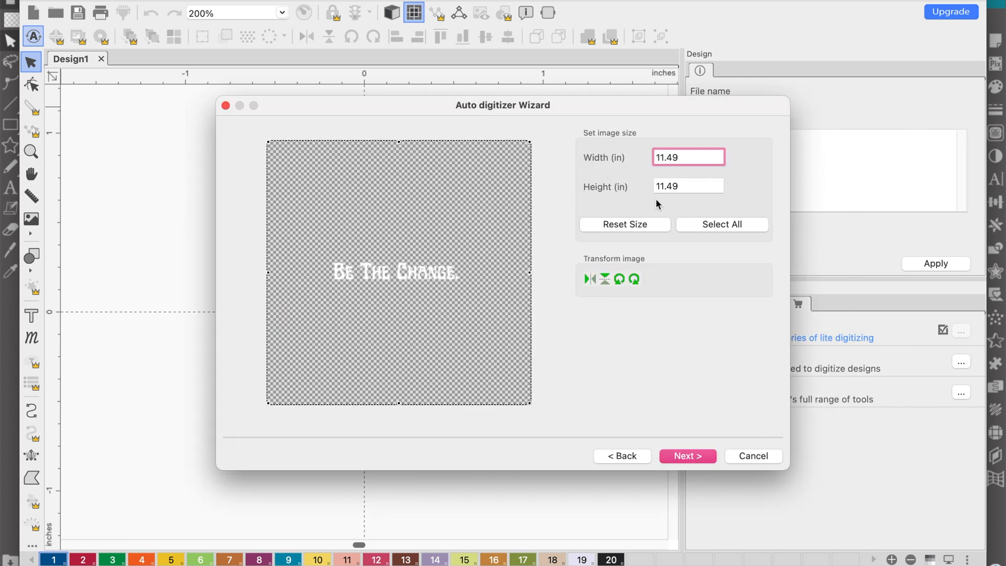
click(690, 456)
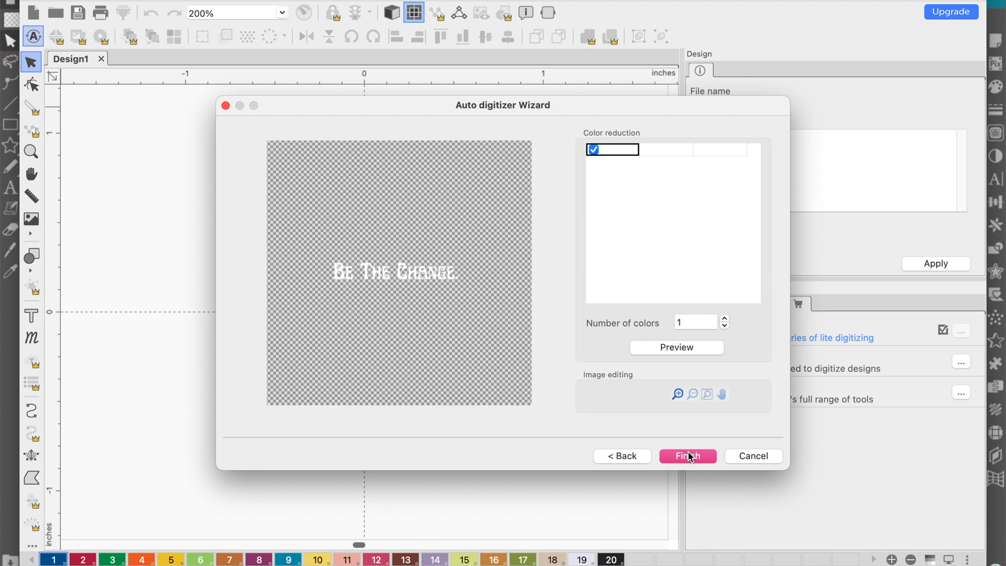
click(690, 456)
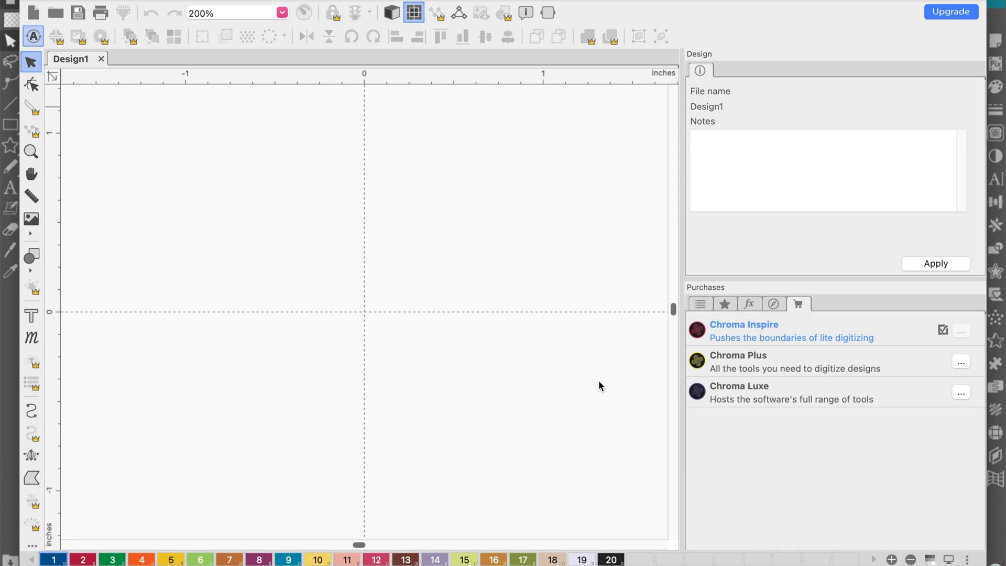